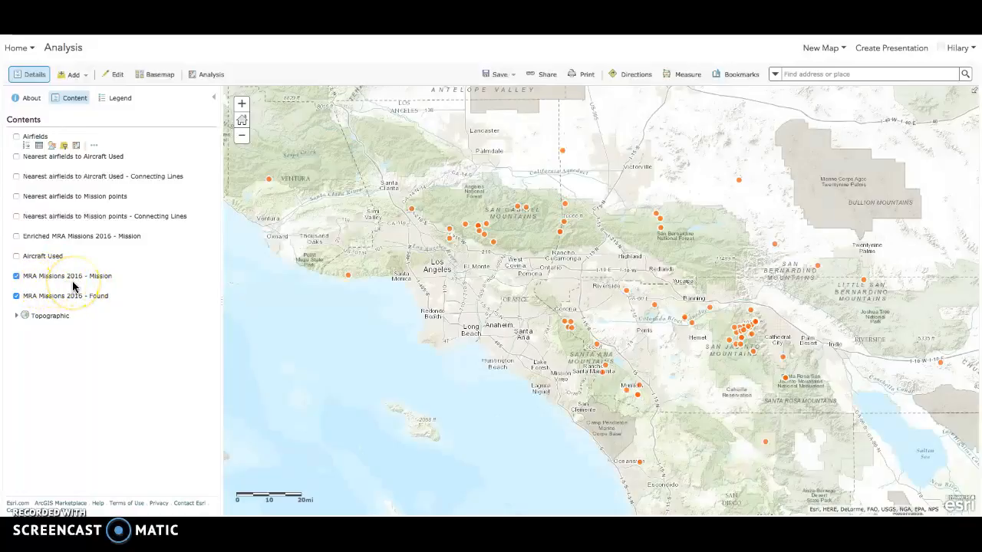
Step: Look through the organization's layer list for MRA_Missions_2016 and return to the map contents
click(74, 79)
click(80, 91)
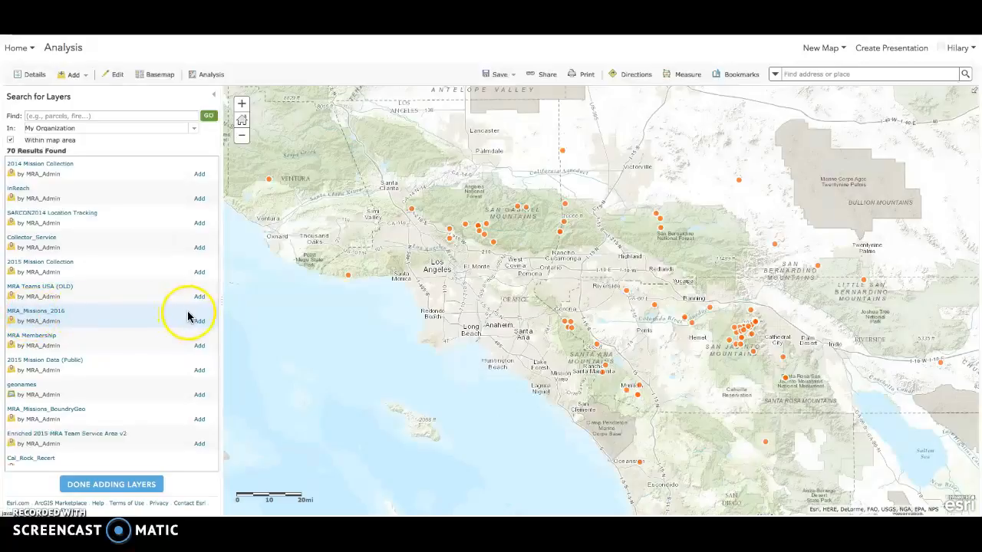
click(120, 483)
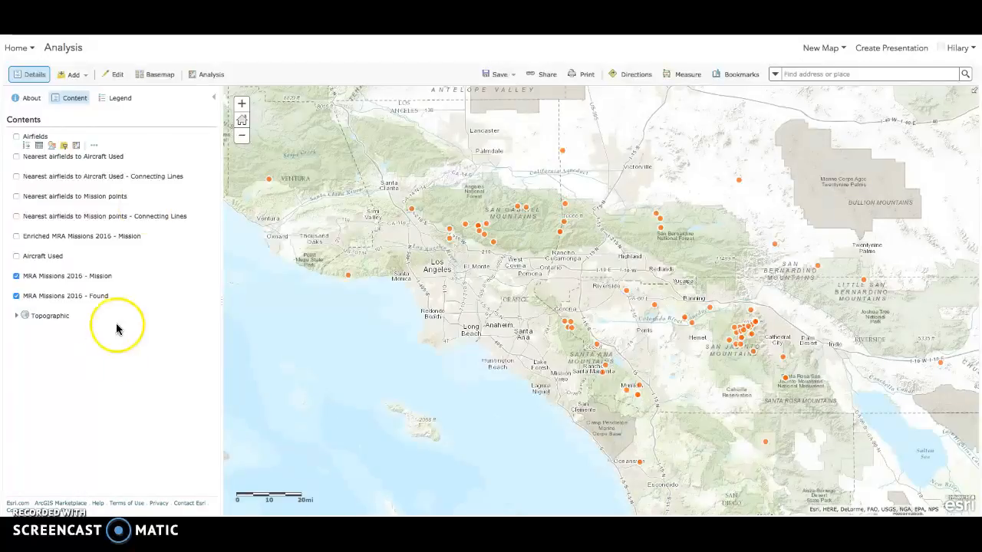
Step: Set up a Find Existing Locations analysis on the MRA_Missions_2016 - Mission layer
click(207, 80)
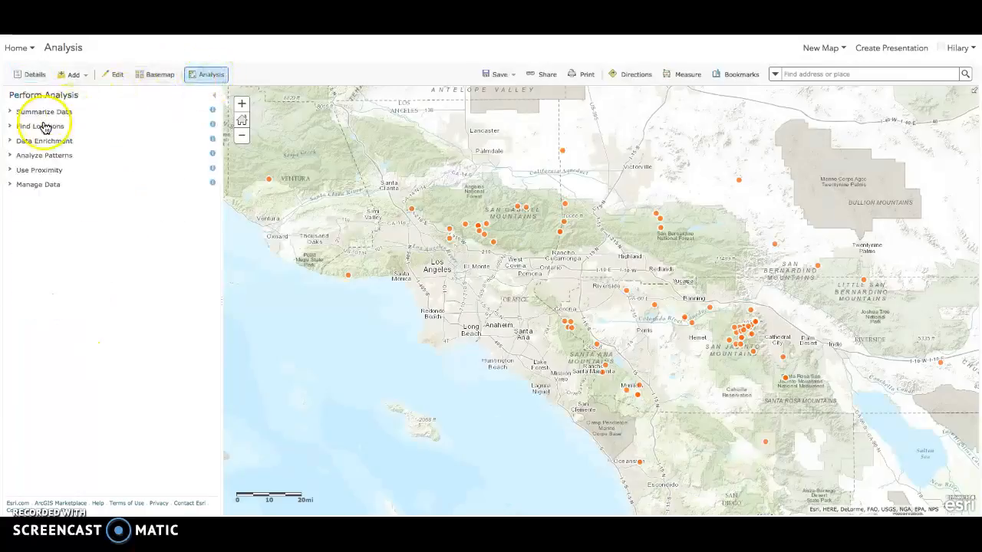
click(43, 130)
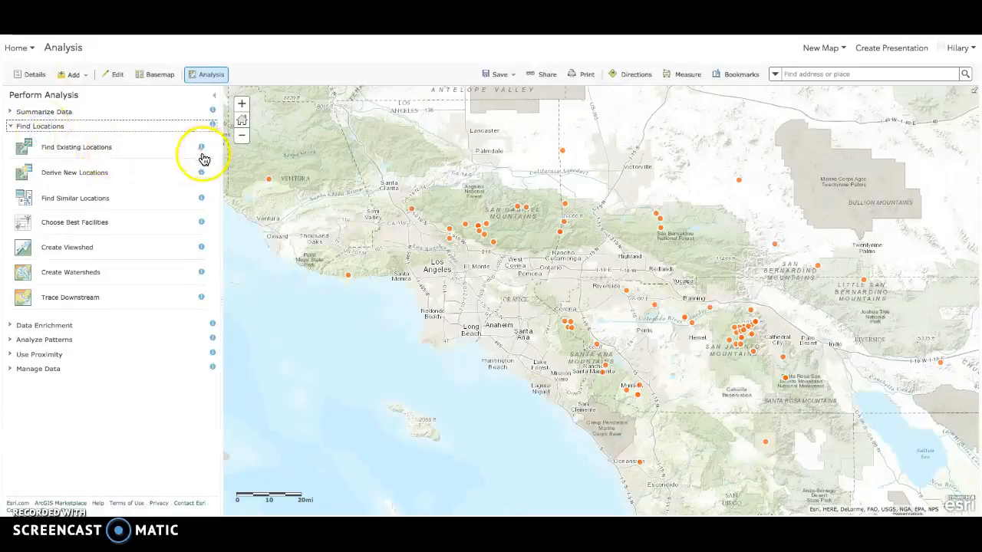
click(97, 154)
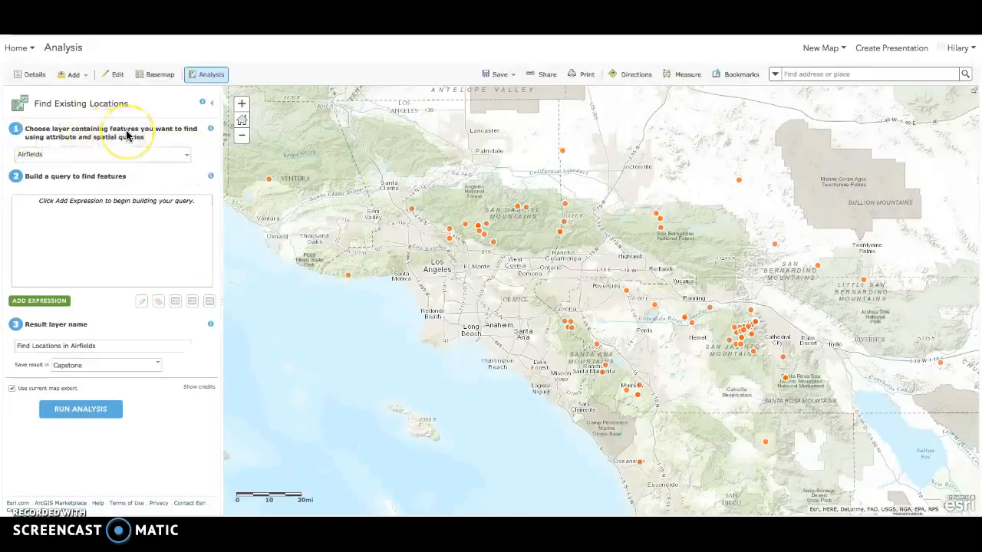
click(184, 154)
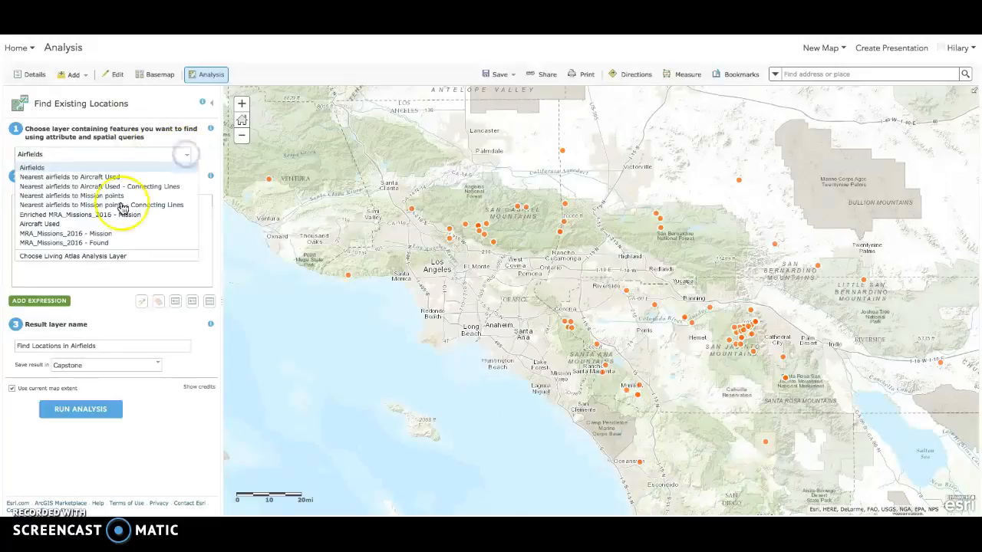
click(71, 234)
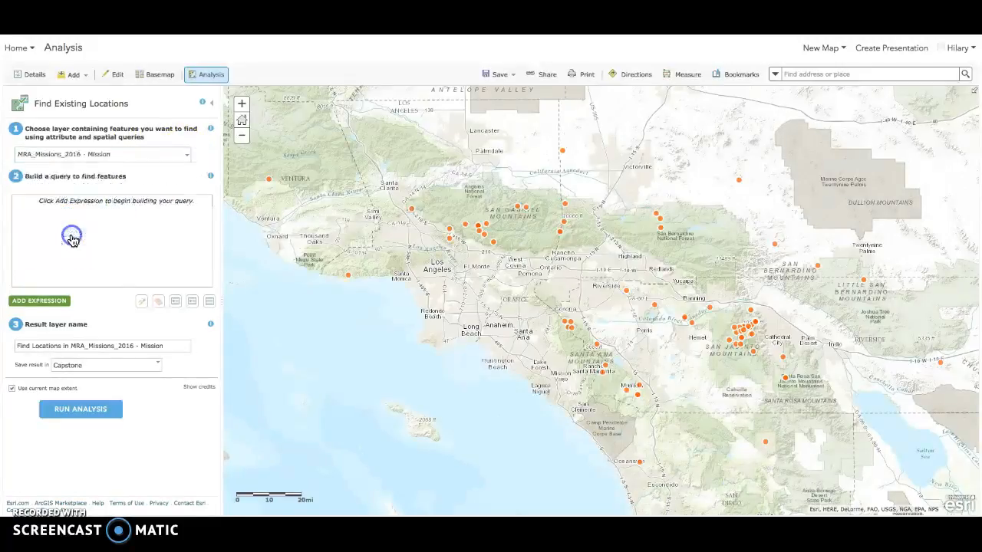
Step: Draft an attribute expression for missions where Aircraft is YES, and close it without adding it
click(51, 308)
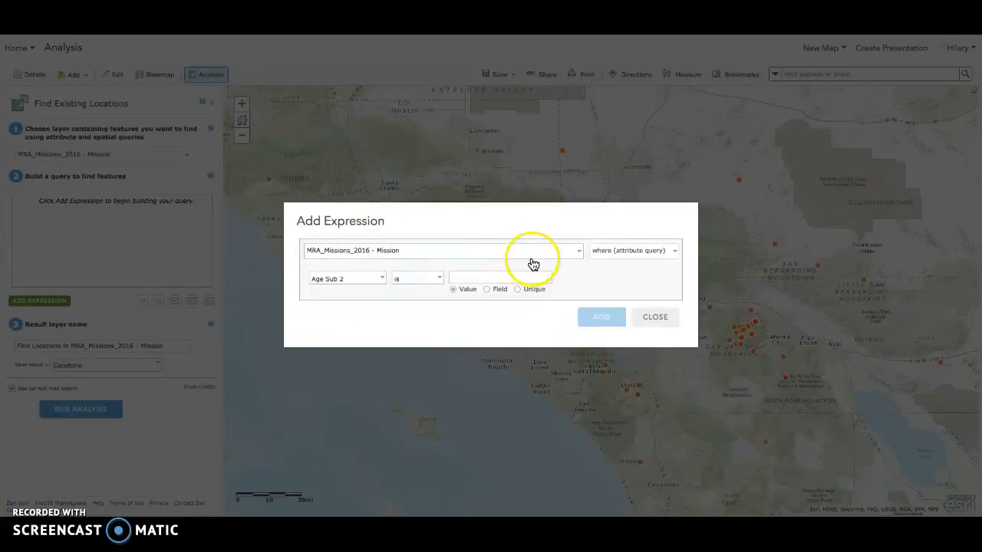
click(384, 281)
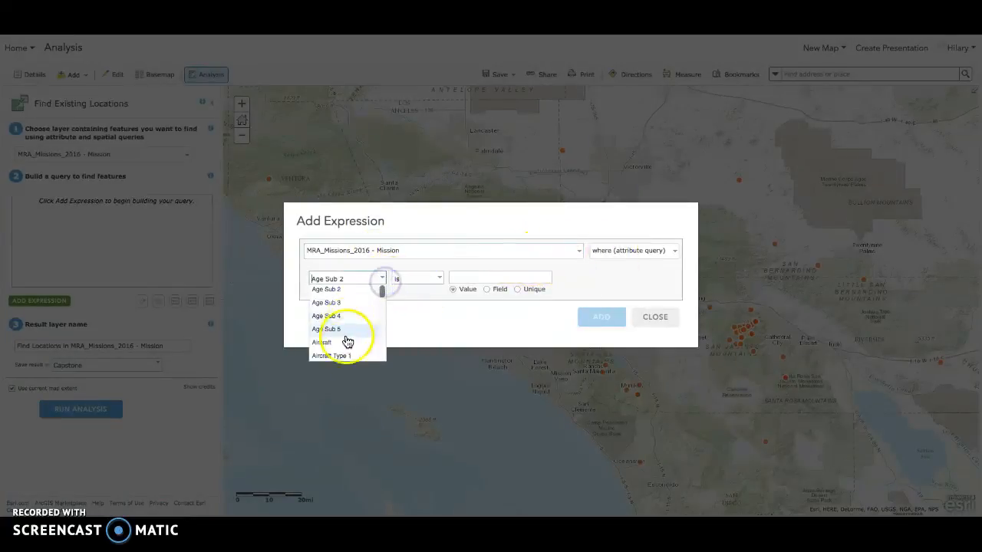
click(344, 343)
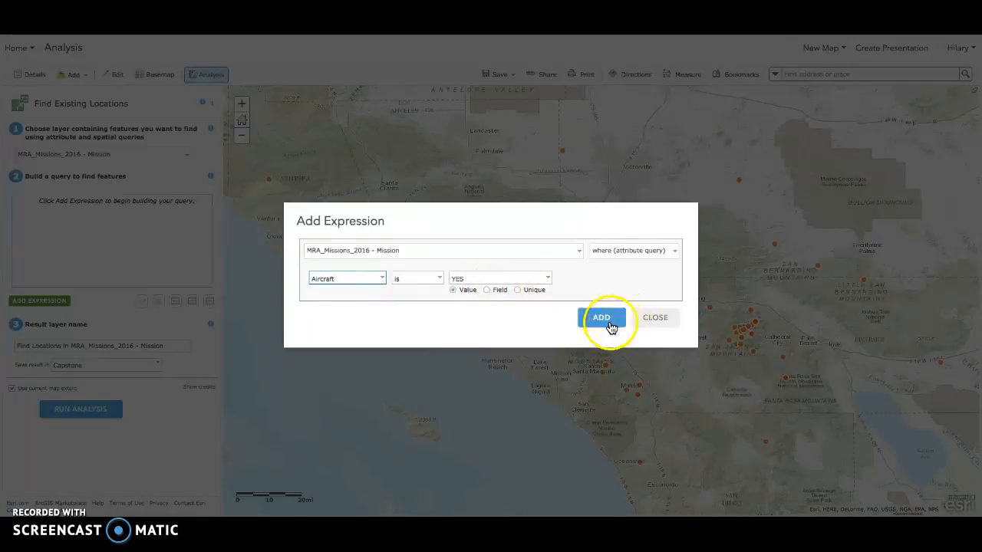
click(651, 322)
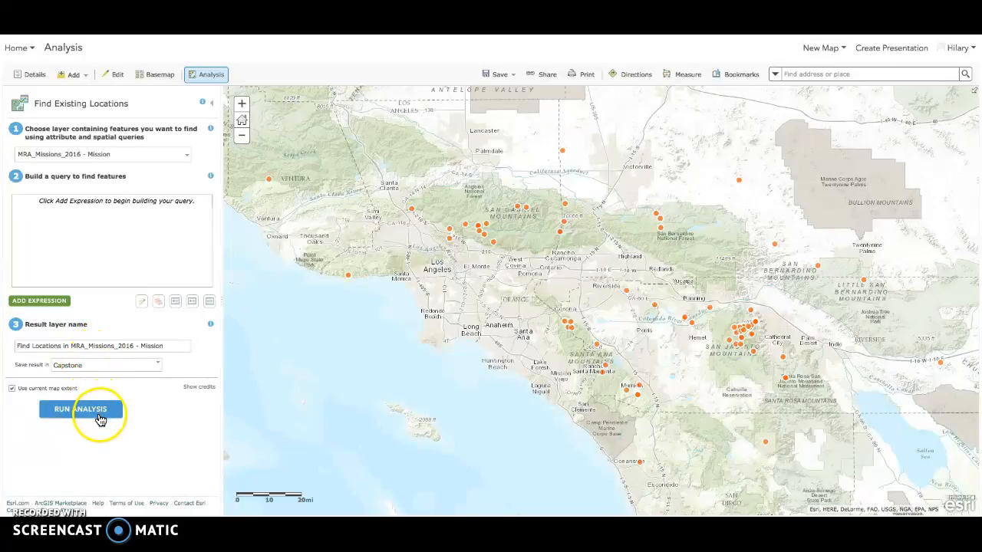
Step: Return to the map contents and turn on the Aircraft Used layer
click(39, 79)
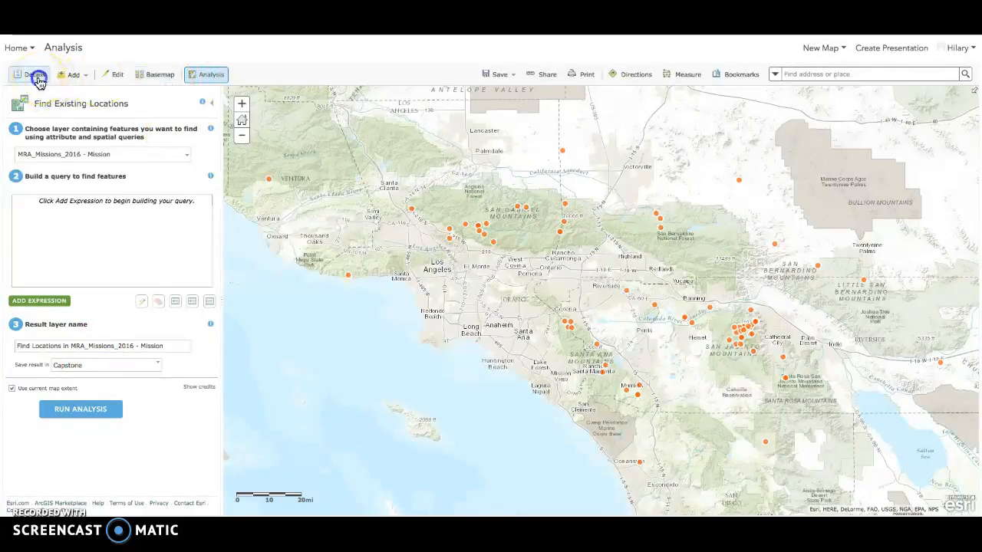
mouse_move(42, 150)
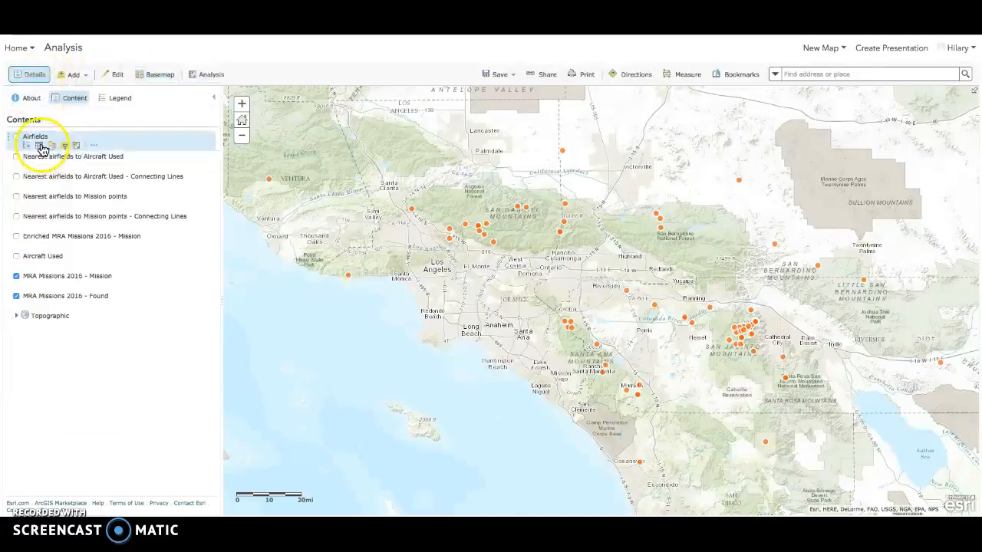
click(17, 257)
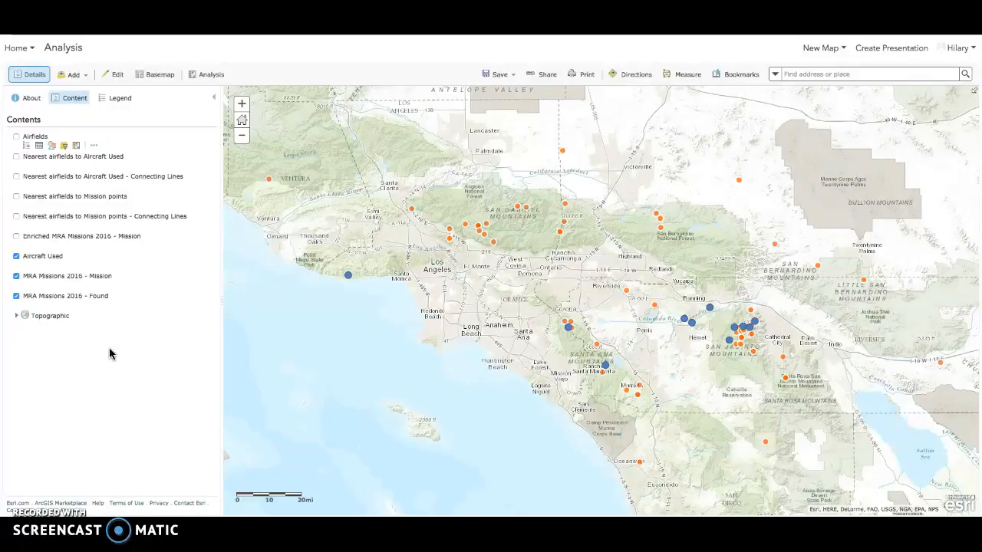
Step: Search the organization's layers for "bd" and add bd_national_airfields to the map
click(72, 80)
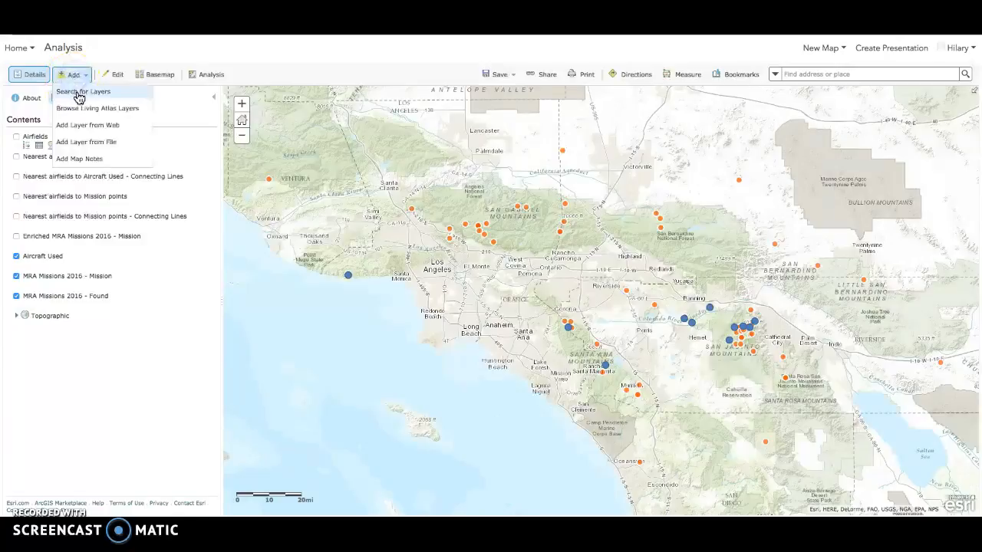
click(78, 93)
click(79, 115)
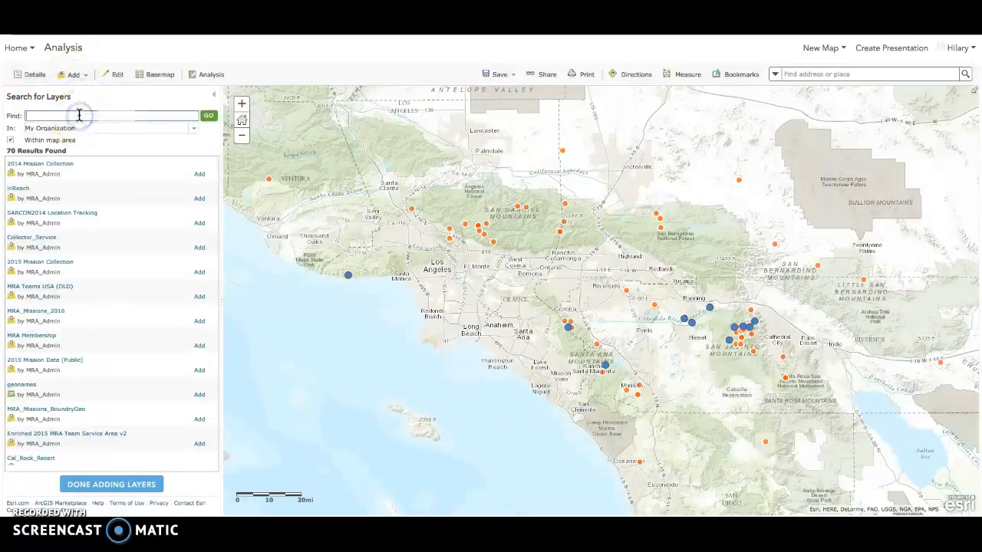
text(b)
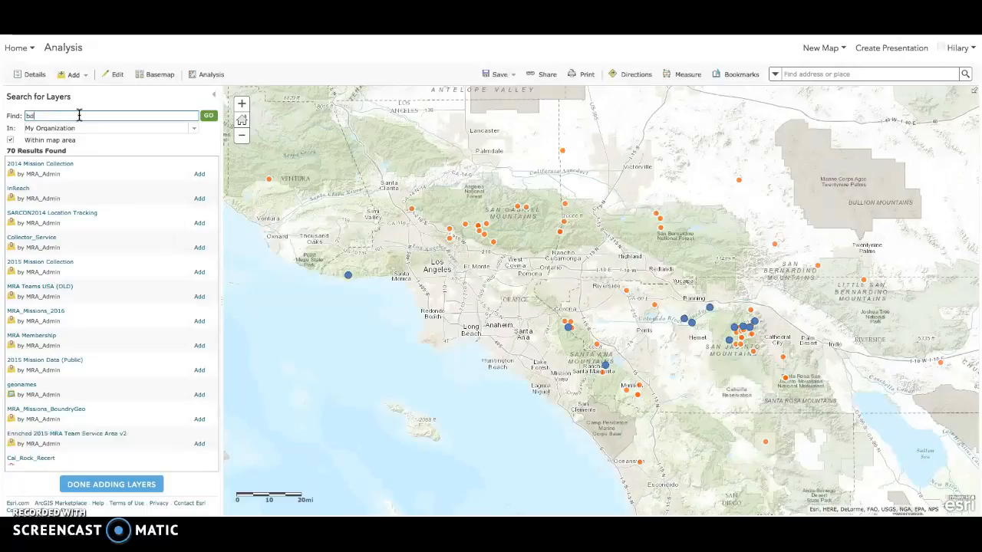
text(d)
key(Return)
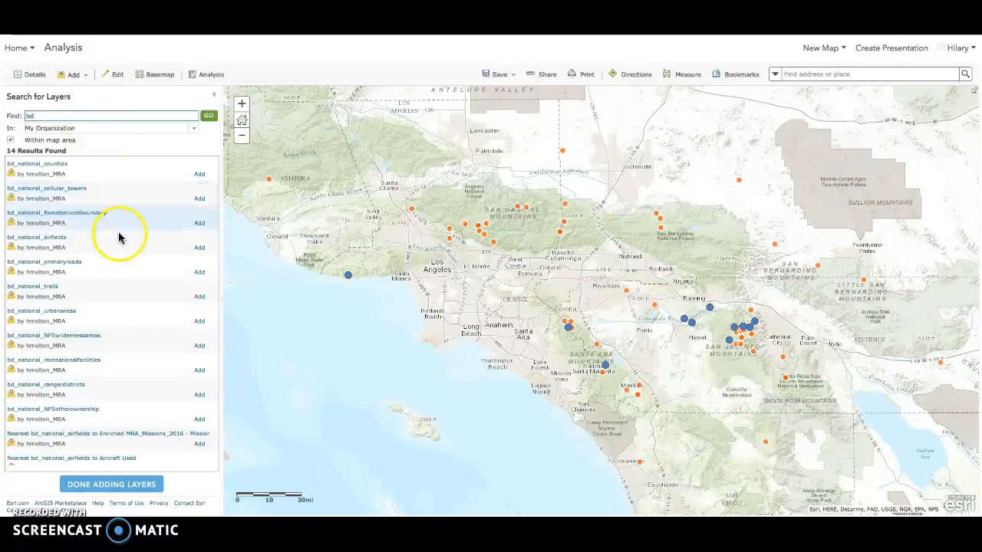
scroll(118, 242, down, 1)
scroll(118, 251, up, 1)
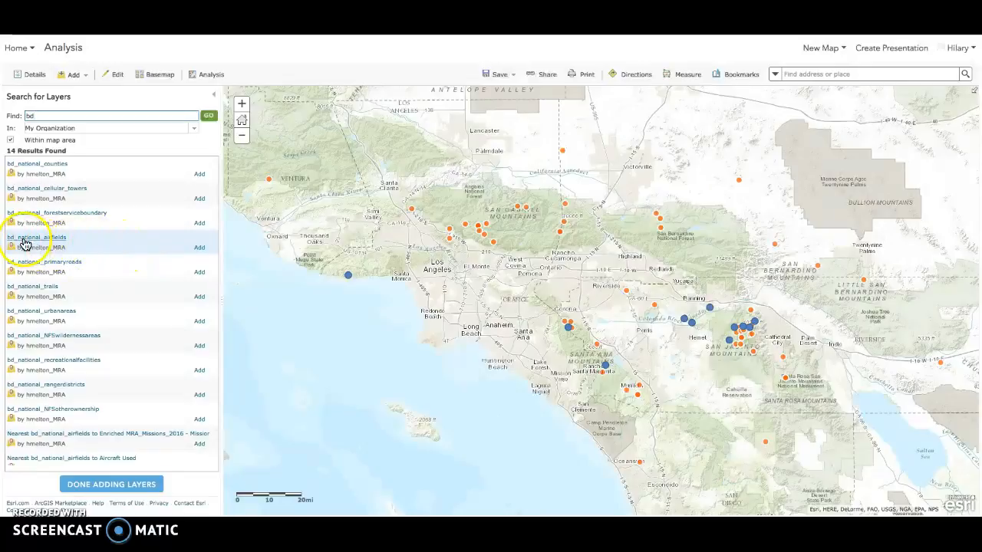
click(200, 247)
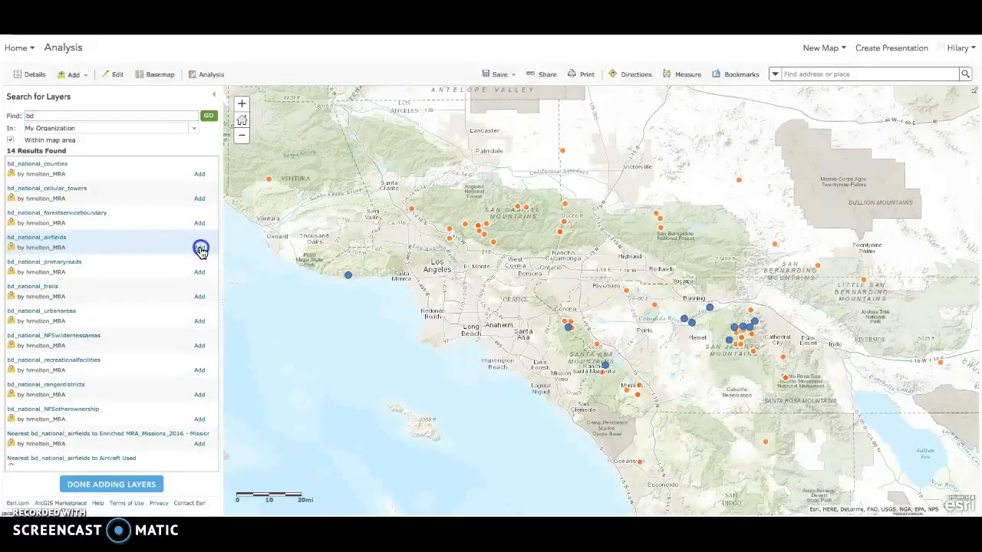
click(129, 486)
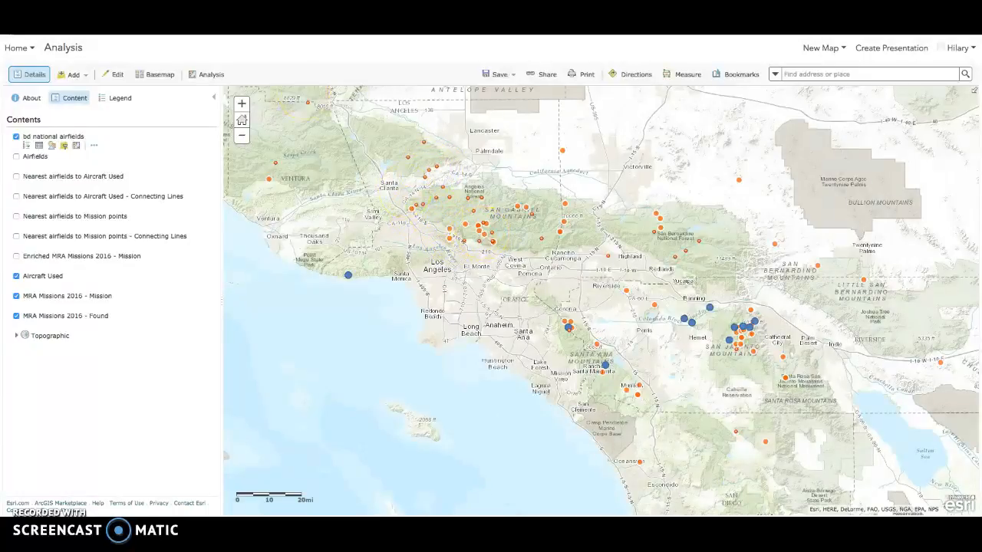
Step: Switch to the NAPSG Foundation symbology page and copy the image location of the Airport Commercial icon
click(190, 35)
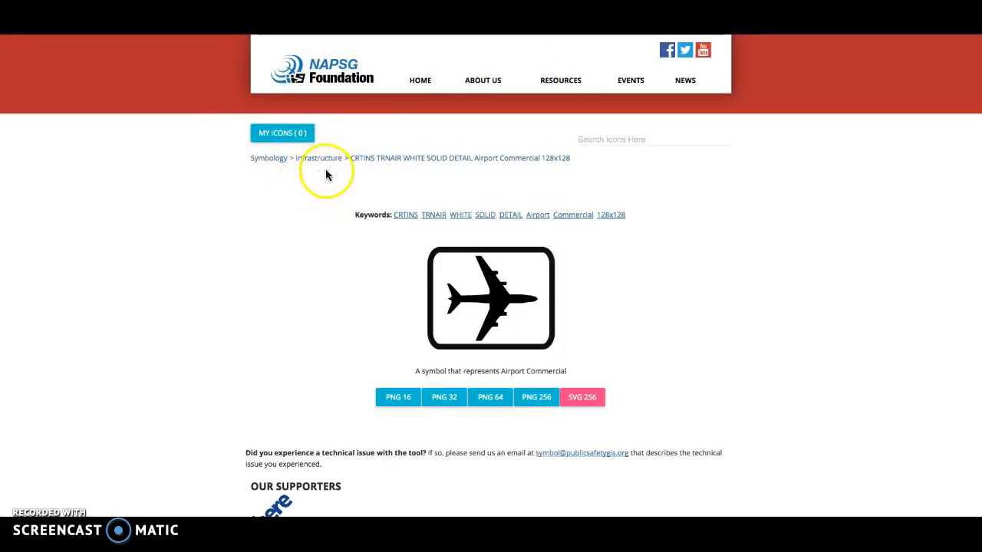
right_click(500, 311)
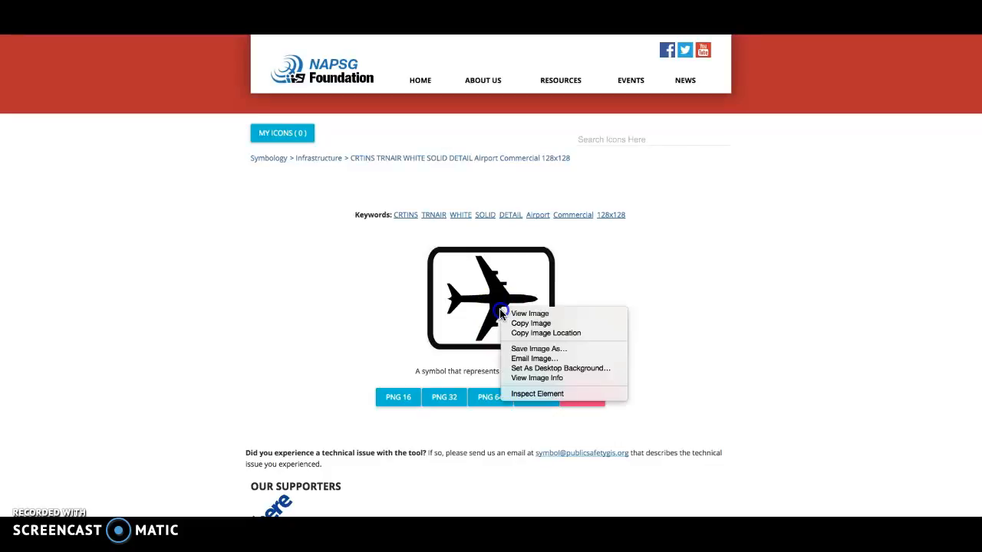
click(509, 333)
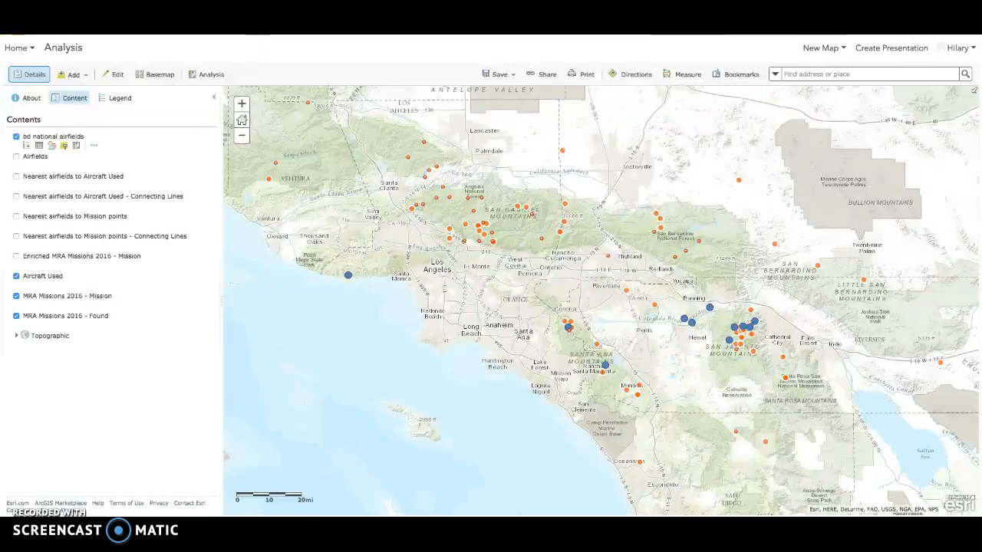
Step: Replace the bd national airfields point symbol with the copied Airport Commercial SVG image
click(54, 152)
click(119, 242)
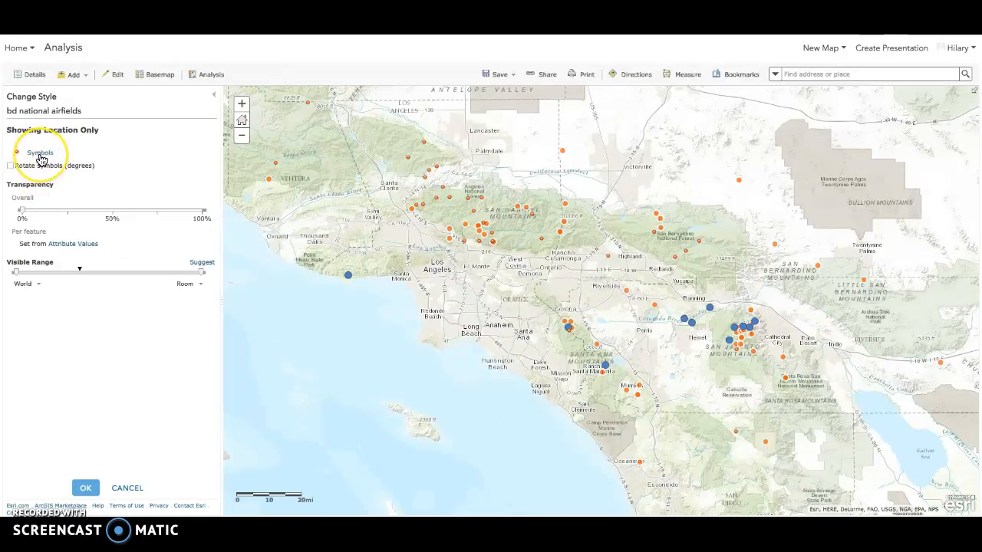
click(40, 155)
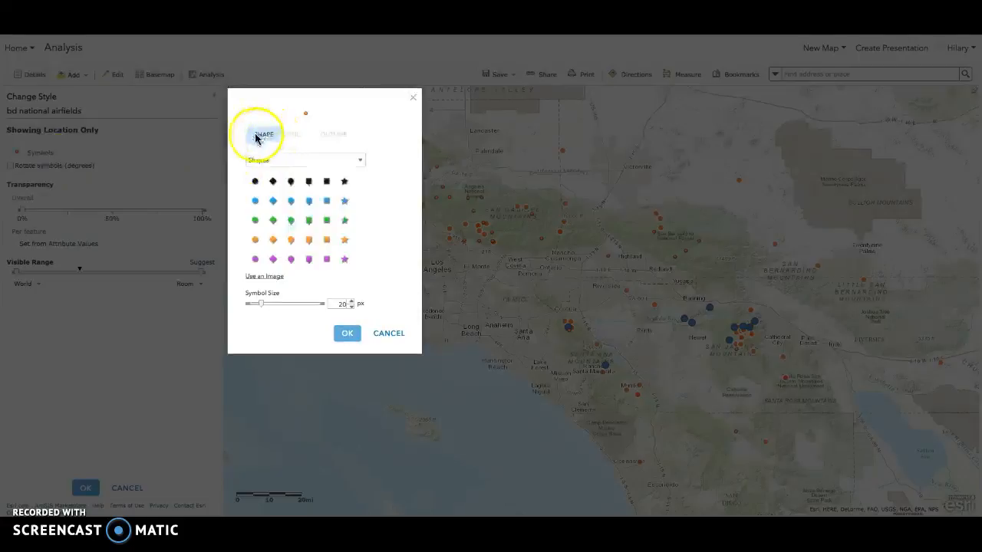
click(261, 281)
key(ctrl+v)
click(312, 310)
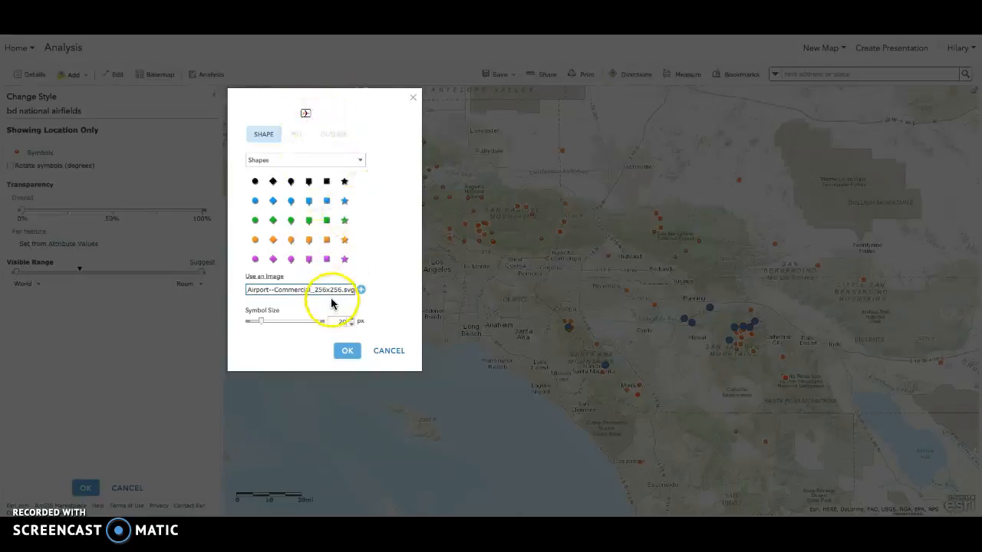
Step: Set the airfield symbol size to 22 px and apply the style changes to the layer
click(351, 319)
click(351, 320)
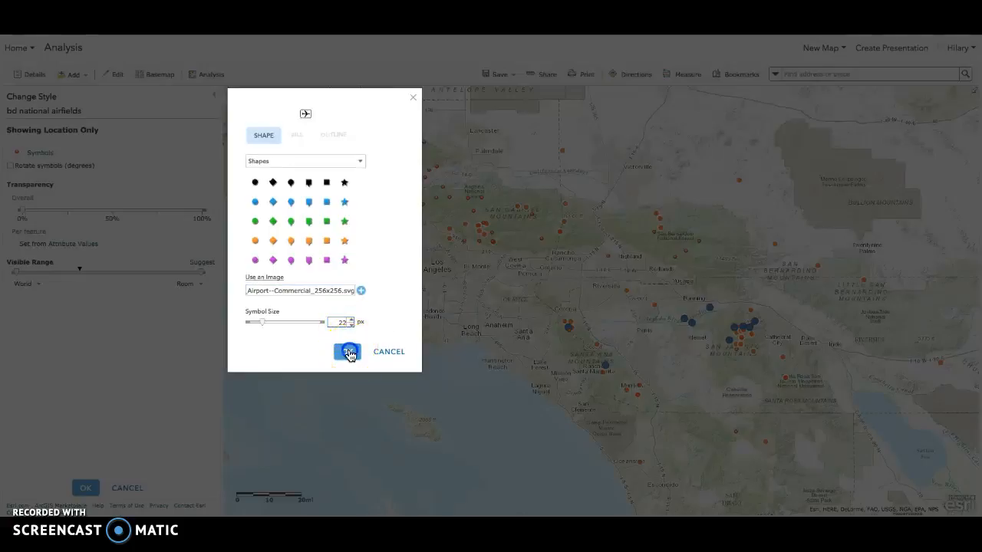
click(347, 351)
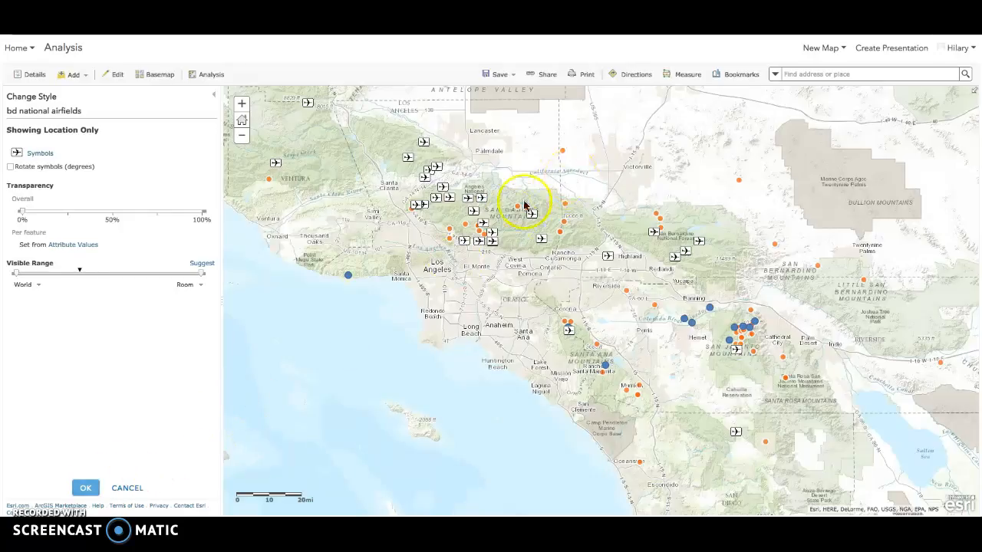
click(85, 486)
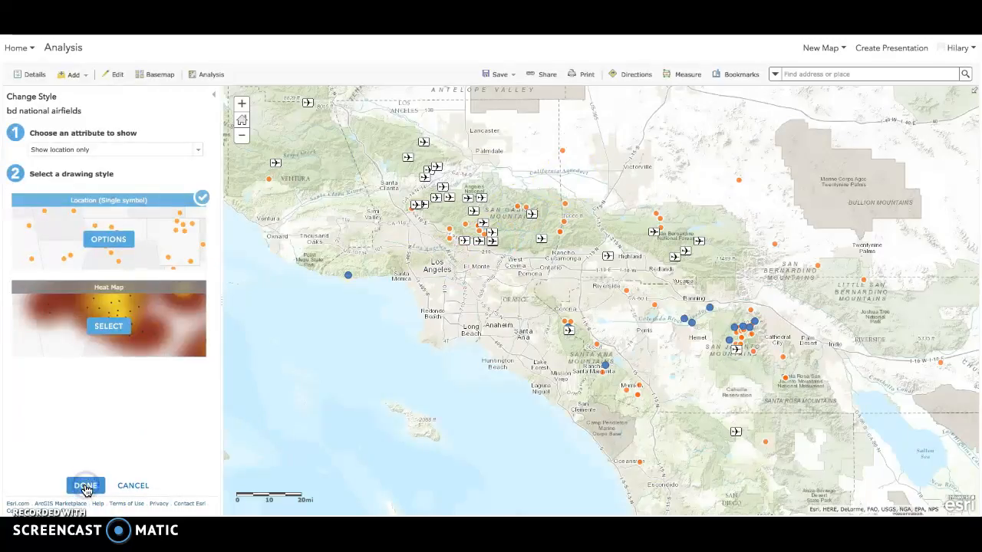
click(85, 486)
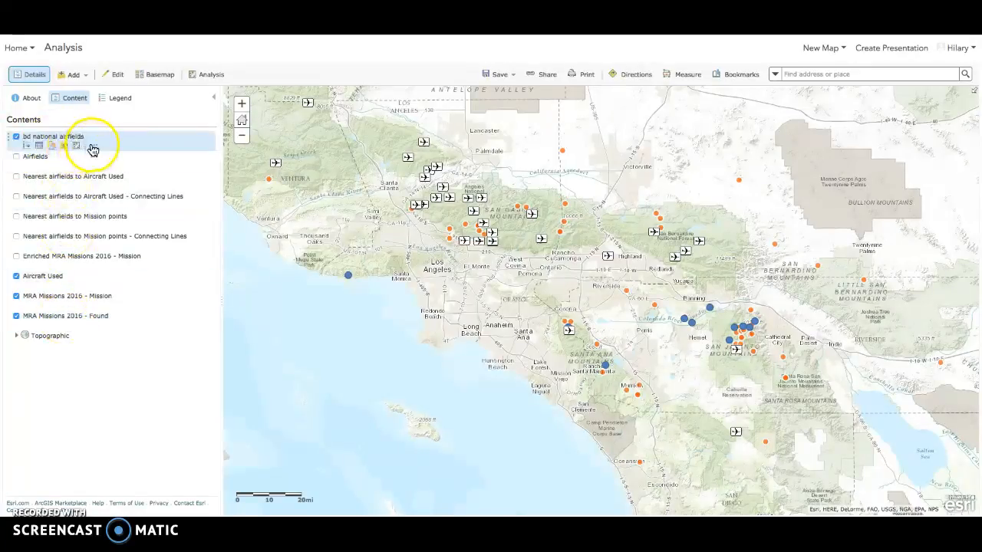
click(93, 145)
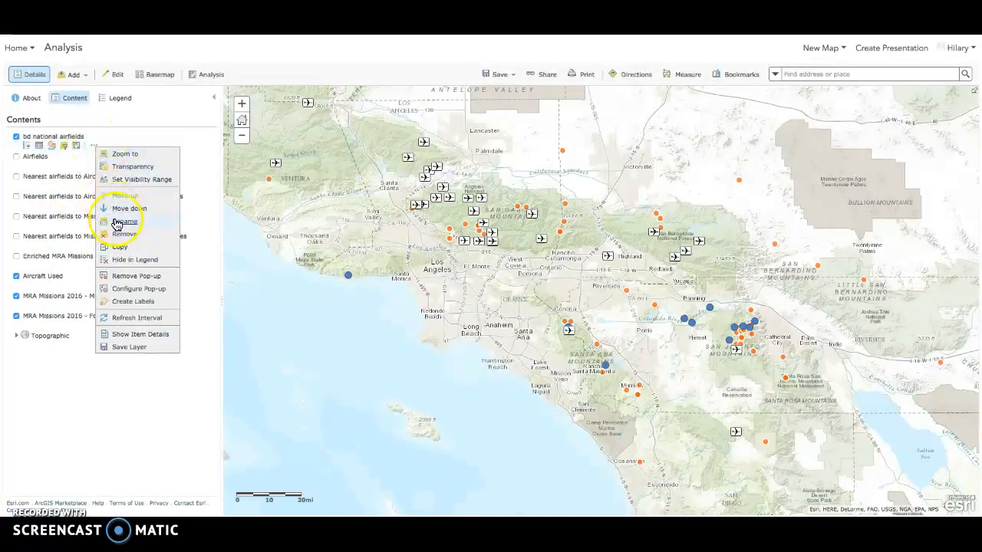
click(117, 220)
click(547, 294)
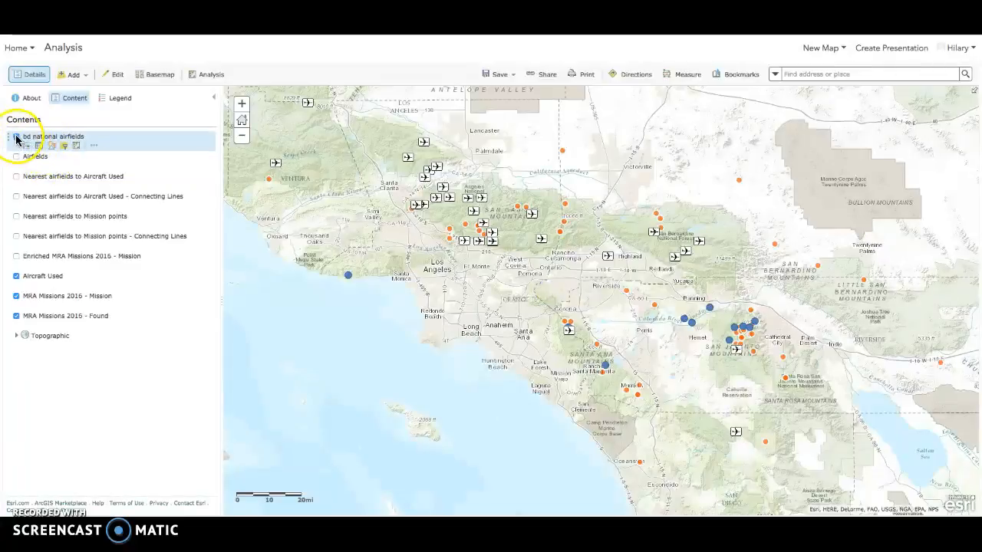
Step: Remove the bd national airfields layer and turn on the existing Airfields layer instead
click(95, 145)
click(124, 234)
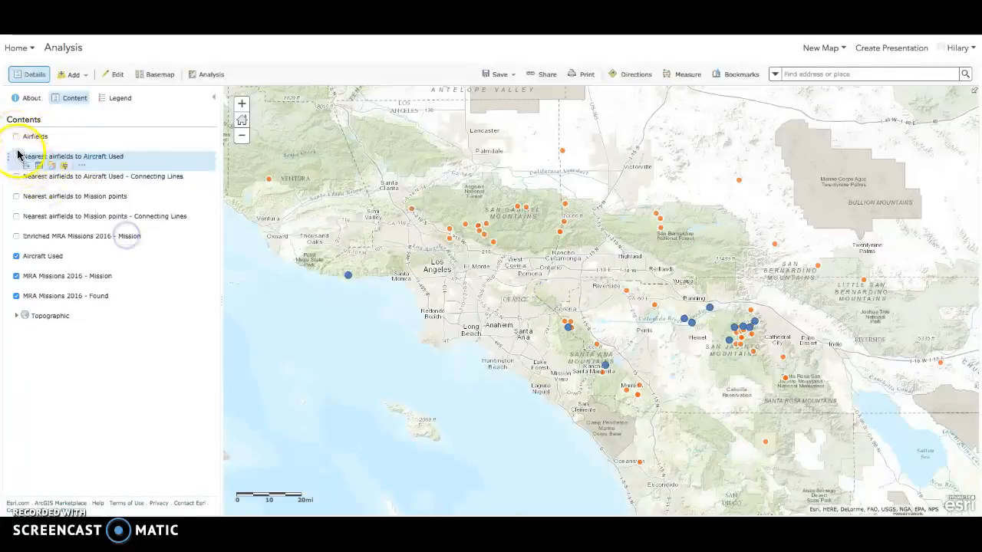
click(18, 138)
click(17, 137)
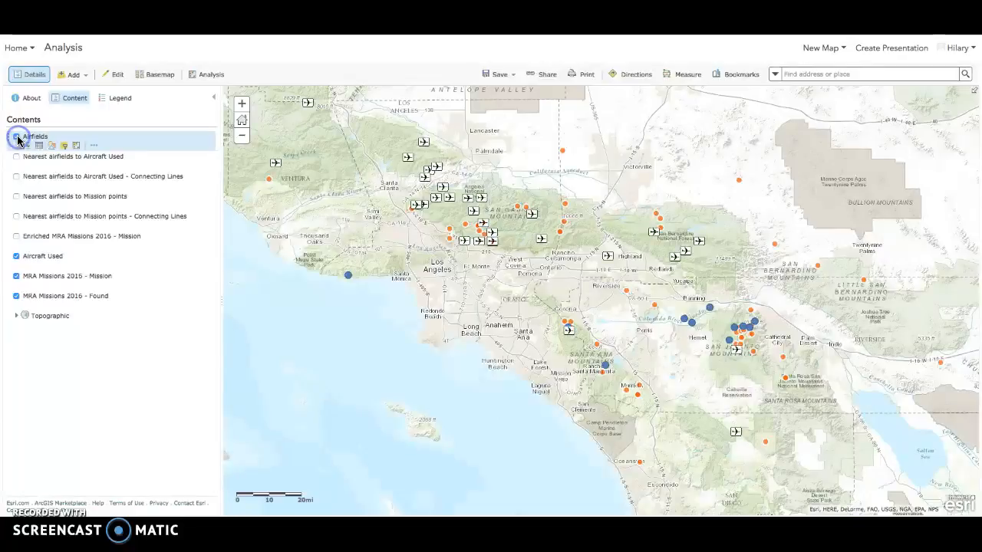
Step: Open the Find Nearest tool from the proximity analysis tools
click(185, 353)
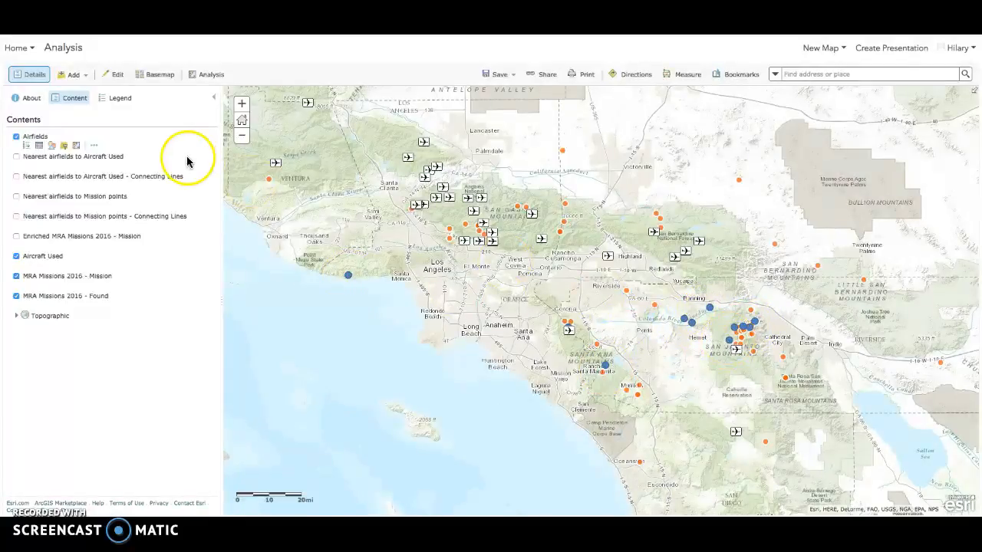
click(210, 79)
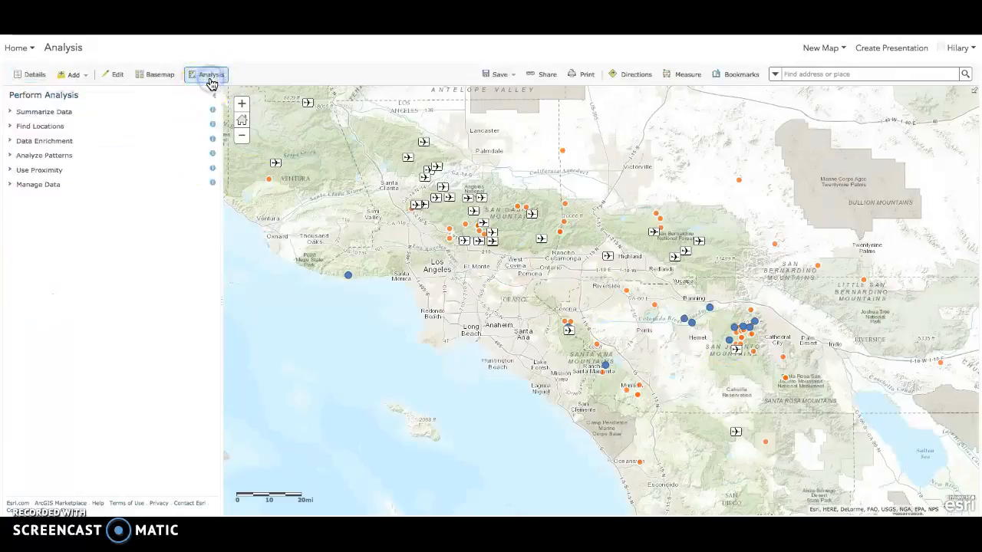
click(42, 172)
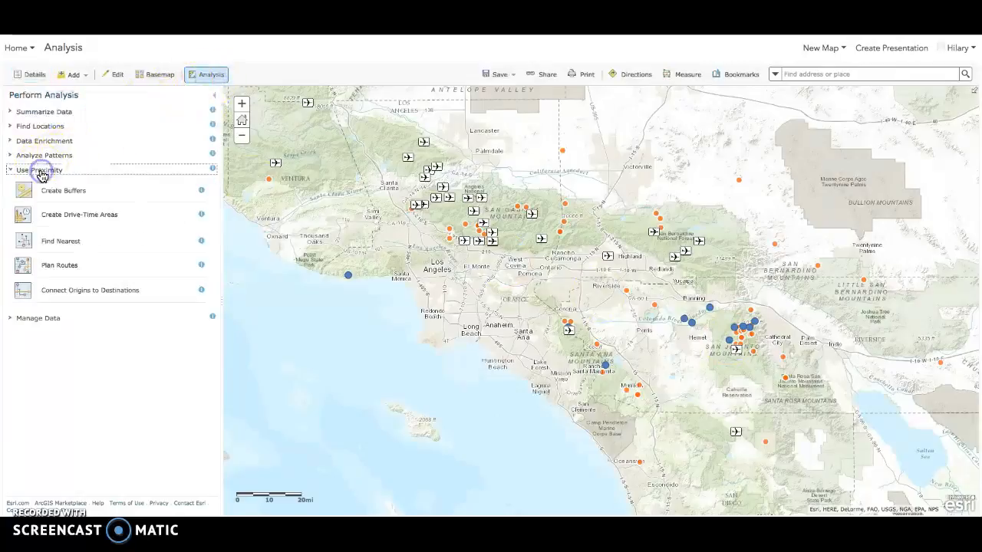
click(54, 242)
click(115, 218)
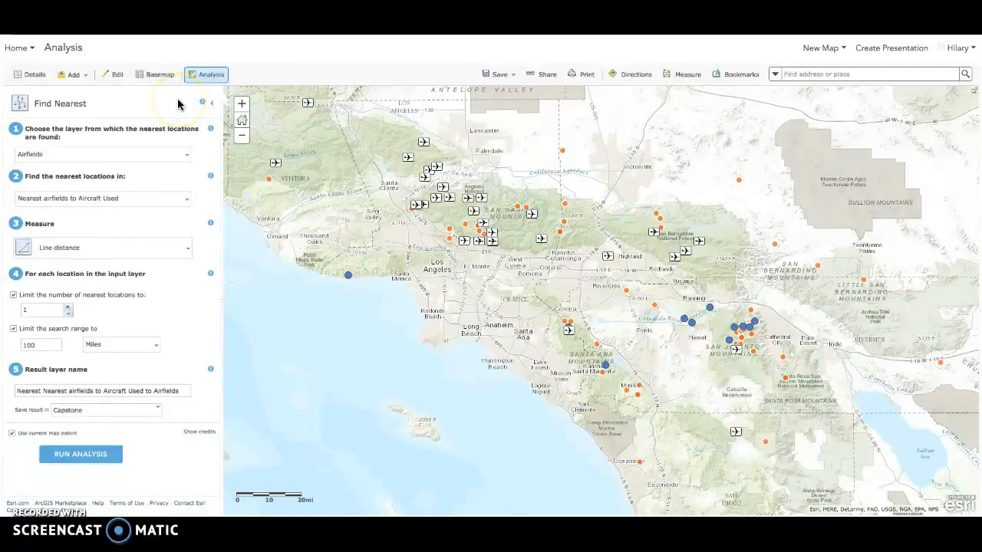
Step: Read the Find Nearest tool's description of its purpose, results and map extent option, and close the help
click(202, 104)
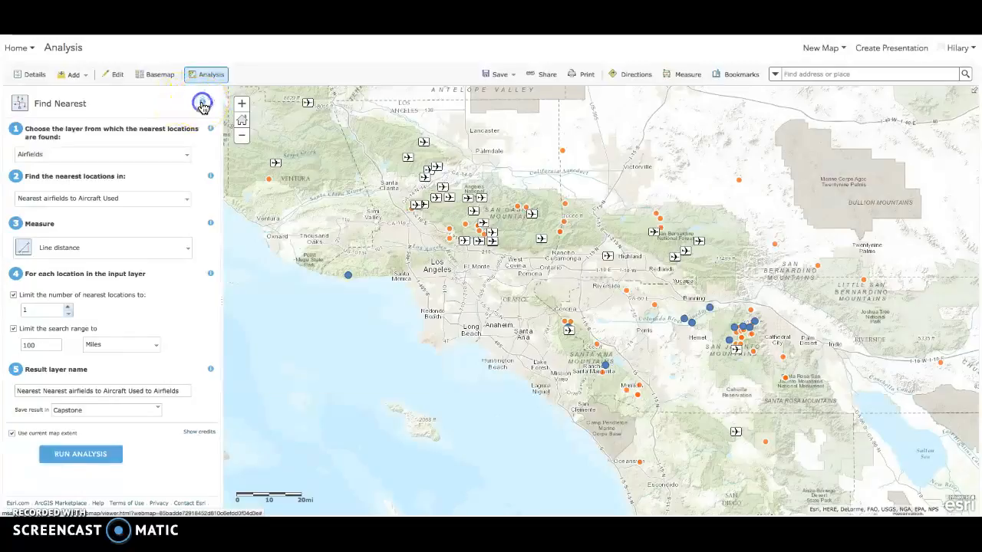
scroll(274, 191, down, 1)
scroll(274, 191, up, 1)
scroll(282, 204, down, 1)
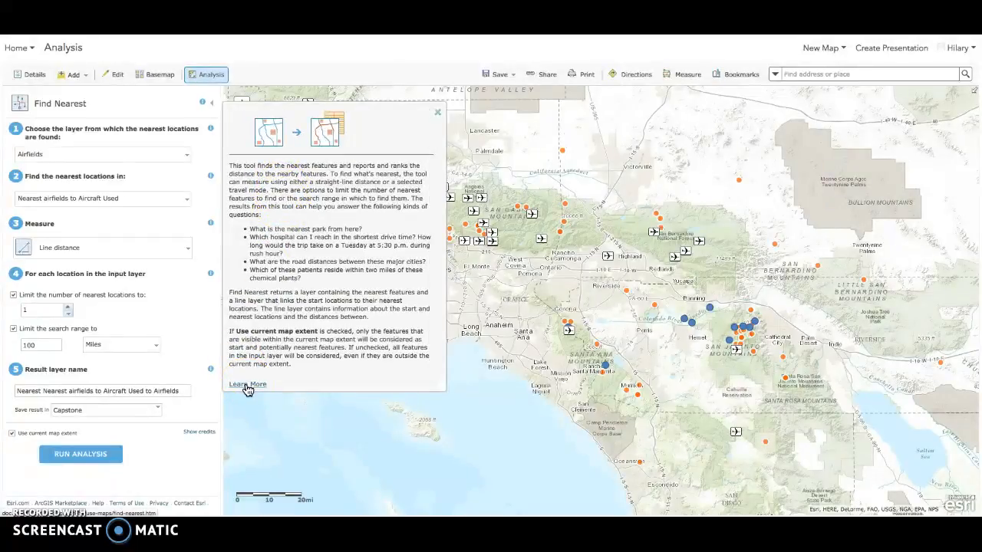
click(183, 332)
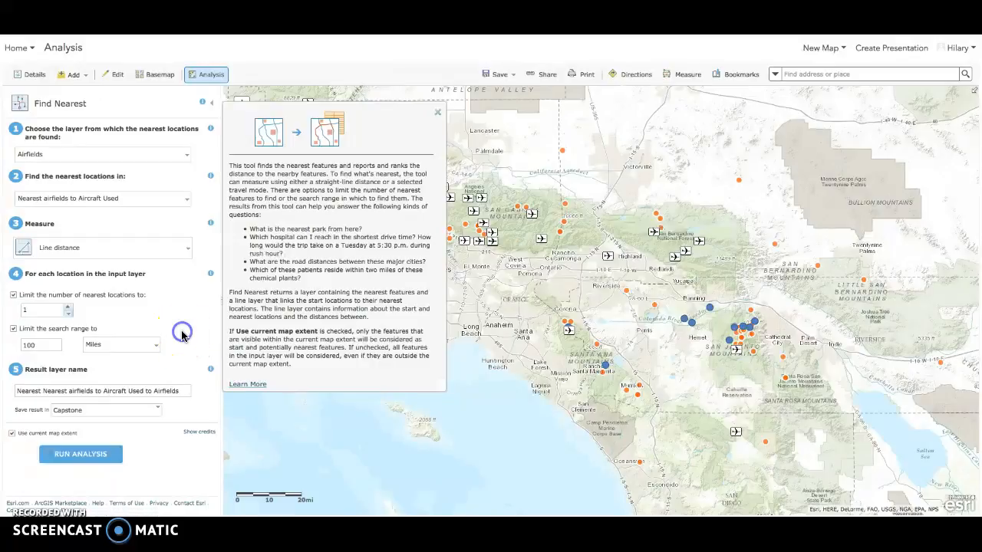
click(438, 115)
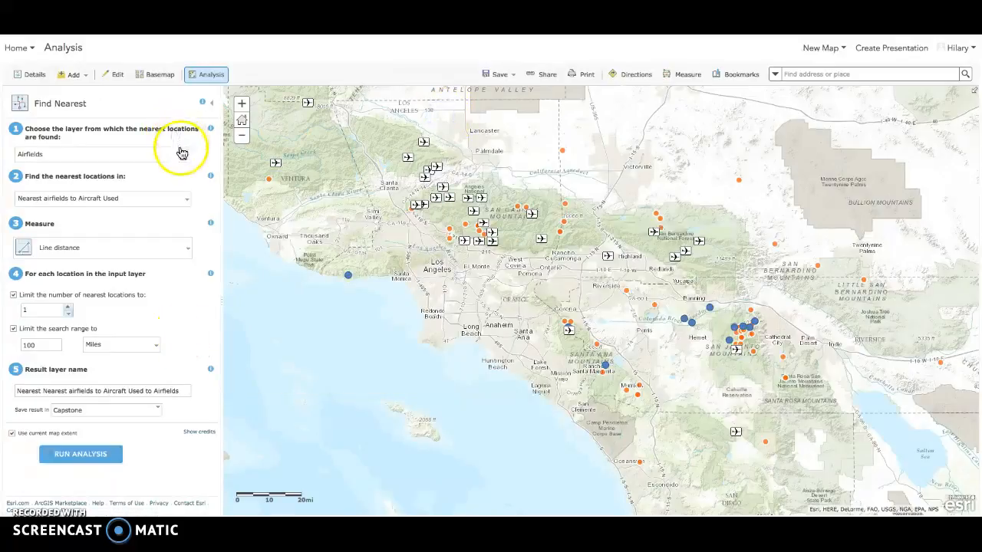
Step: Set up Find Nearest to locate the closest Airfields from Aircraft Used, and review the measurement options while keeping Line distance
click(186, 156)
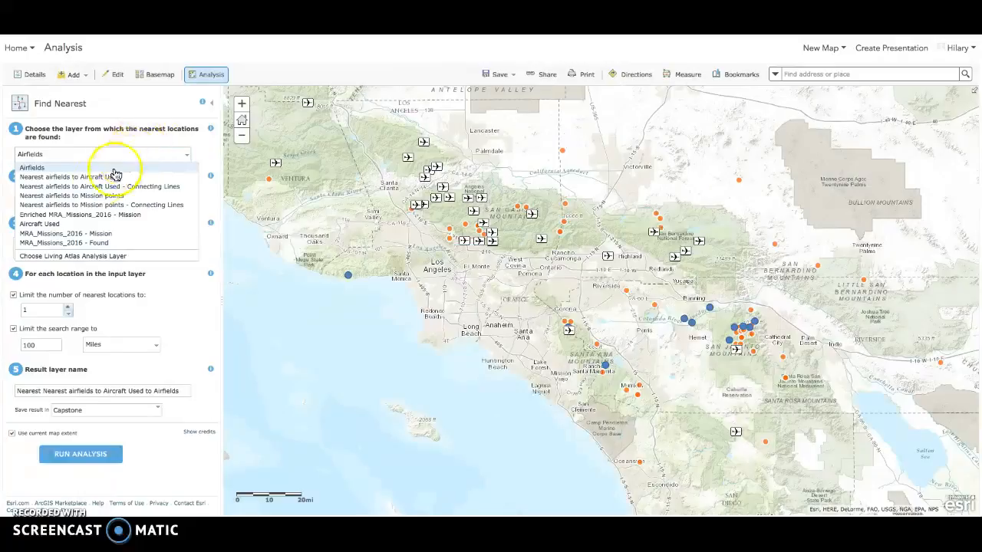
click(55, 223)
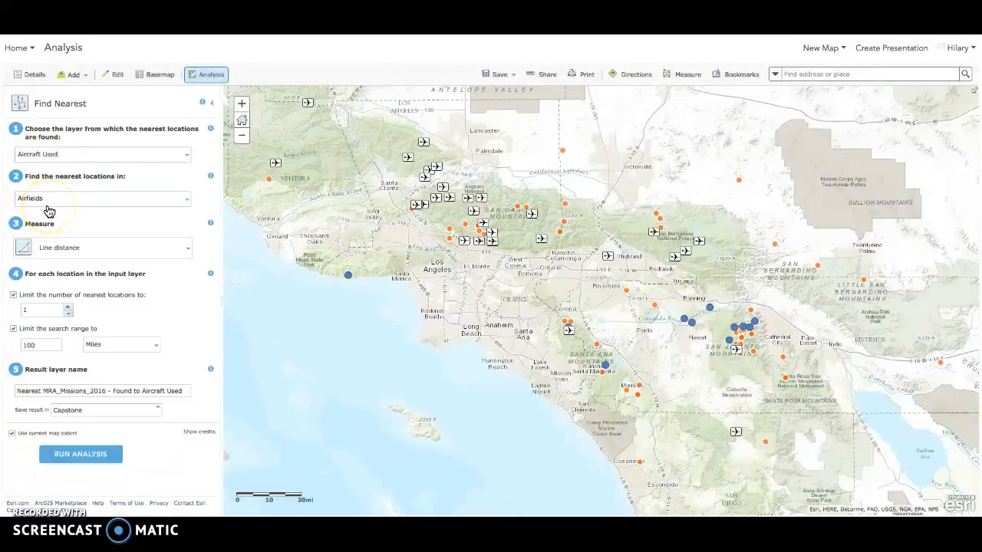
click(73, 257)
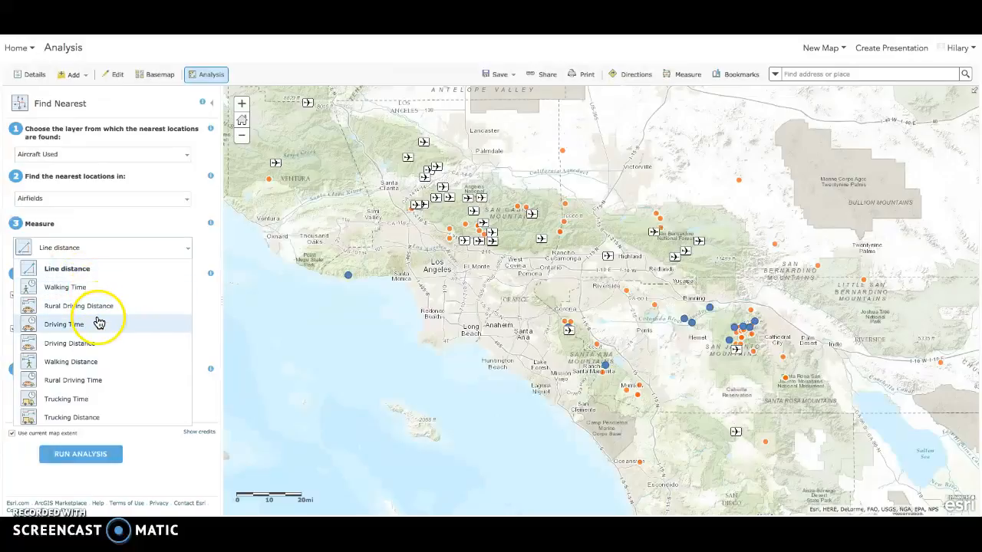
click(206, 301)
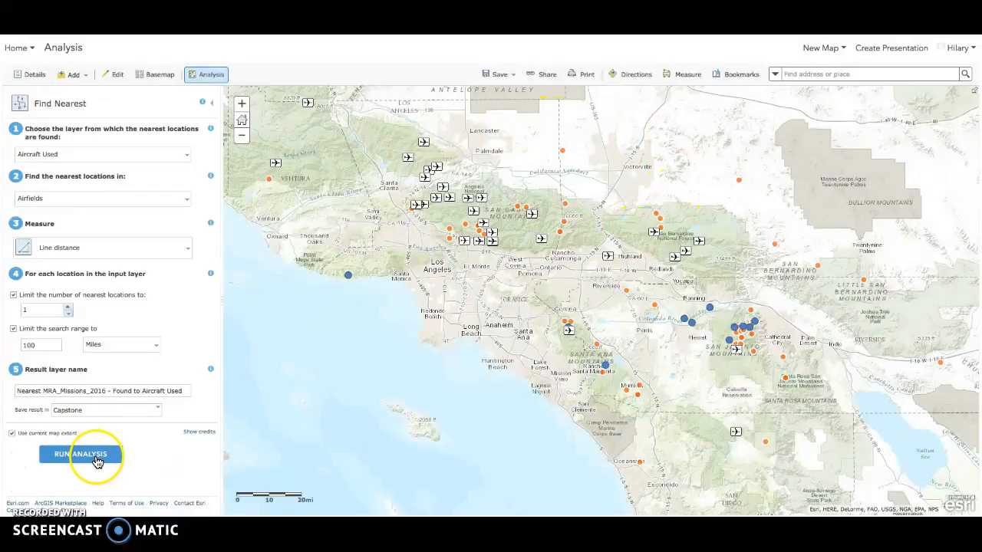
Step: Show the existing Nearest airfields to Aircraft Used results with their connecting lines, and place the Airfields layer below both
click(37, 77)
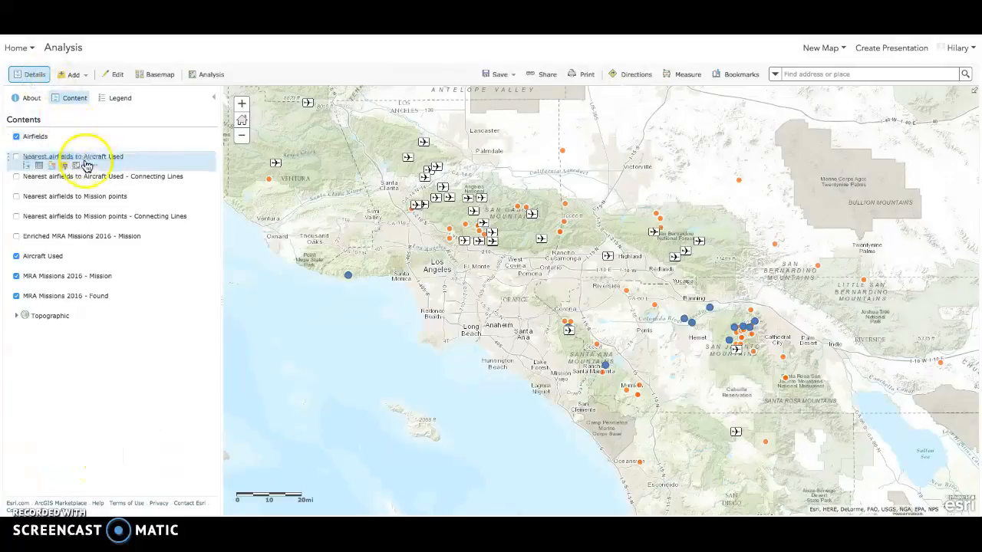
click(19, 159)
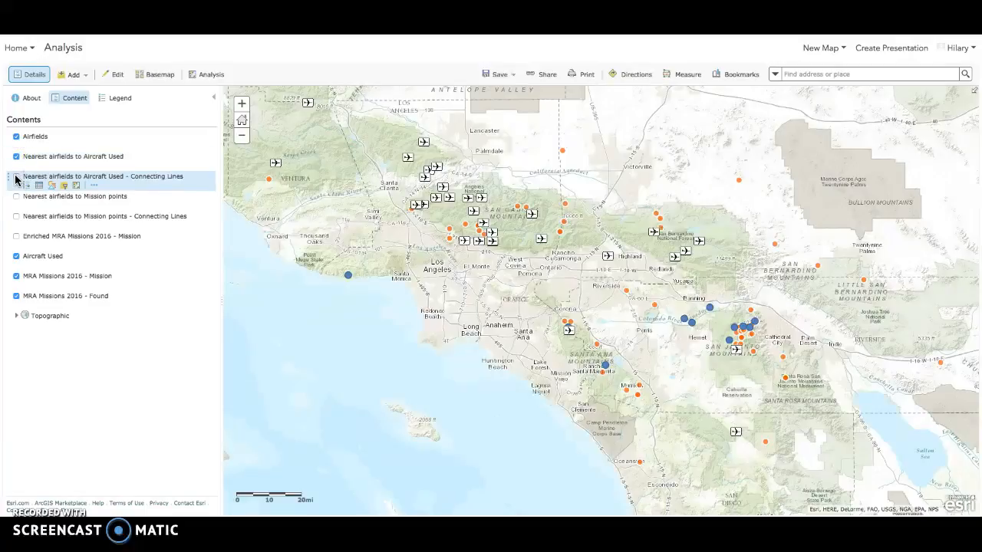
click(16, 177)
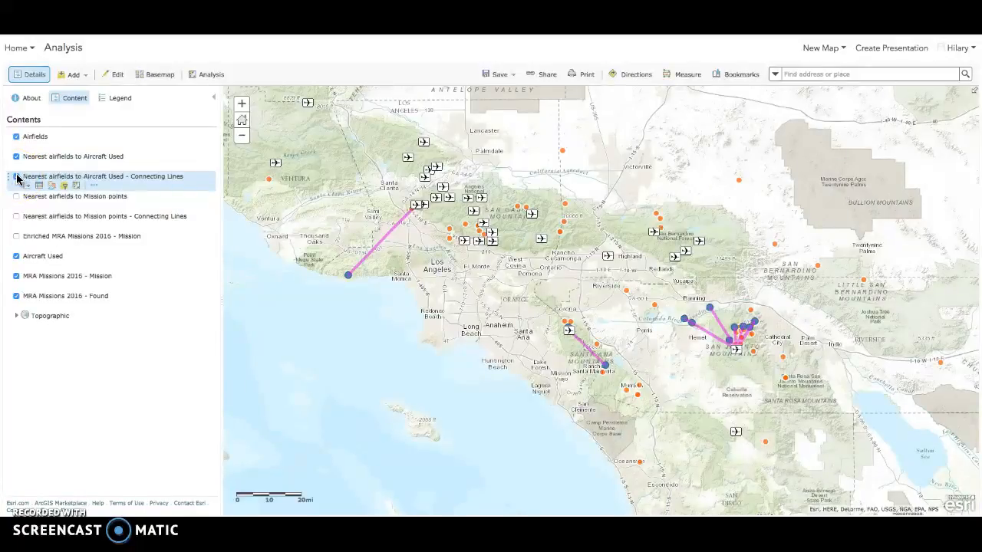
click(16, 177)
drag(8, 137, 9, 190)
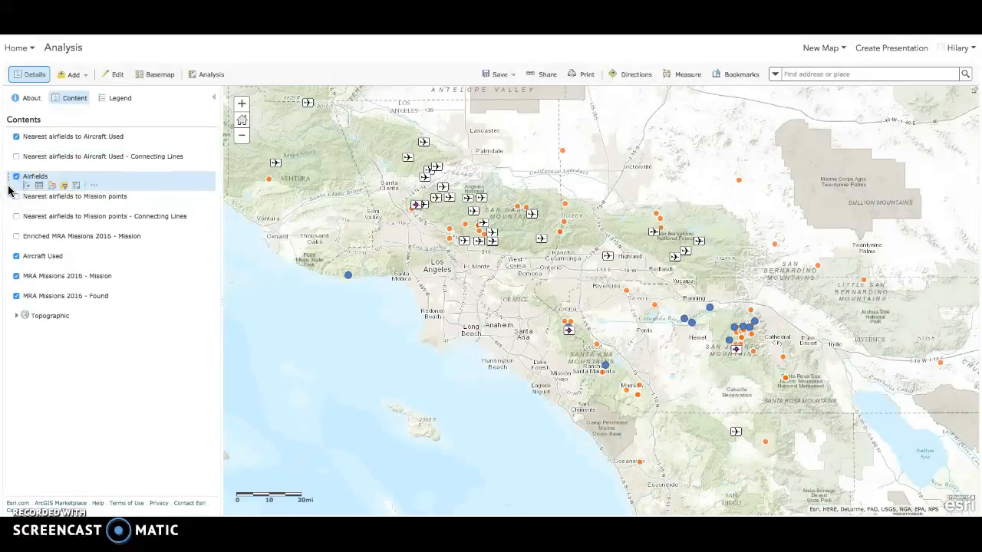
click(32, 141)
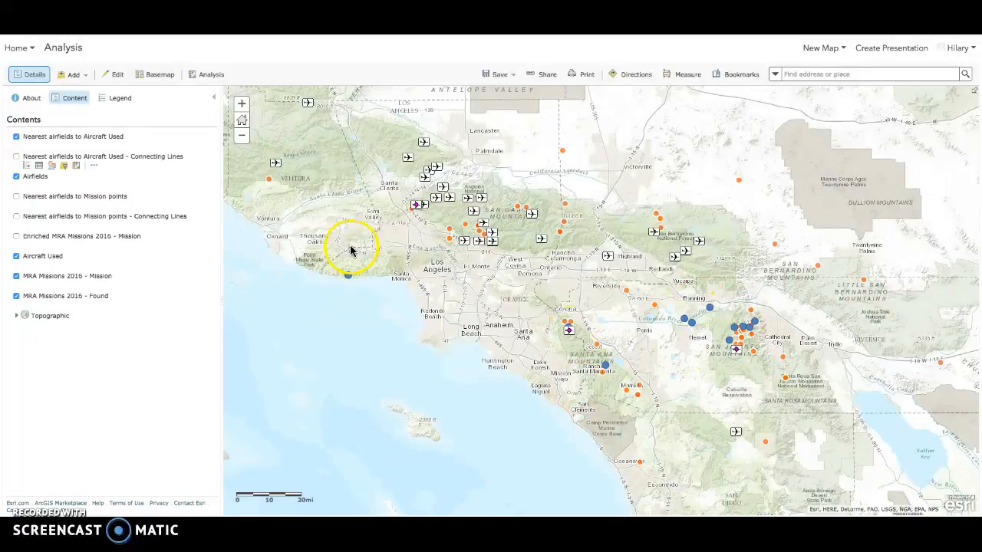
click(16, 157)
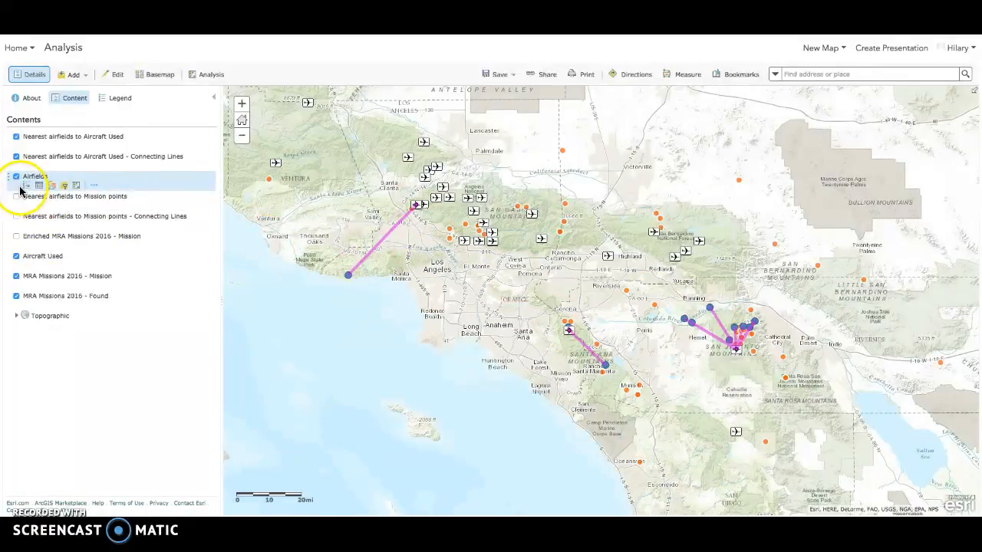
Step: Hide both Aircraft Used result layers and move Airfields below the Nearest airfields to Mission points - Connecting Lines layer
click(16, 157)
click(16, 139)
drag(11, 177, 12, 224)
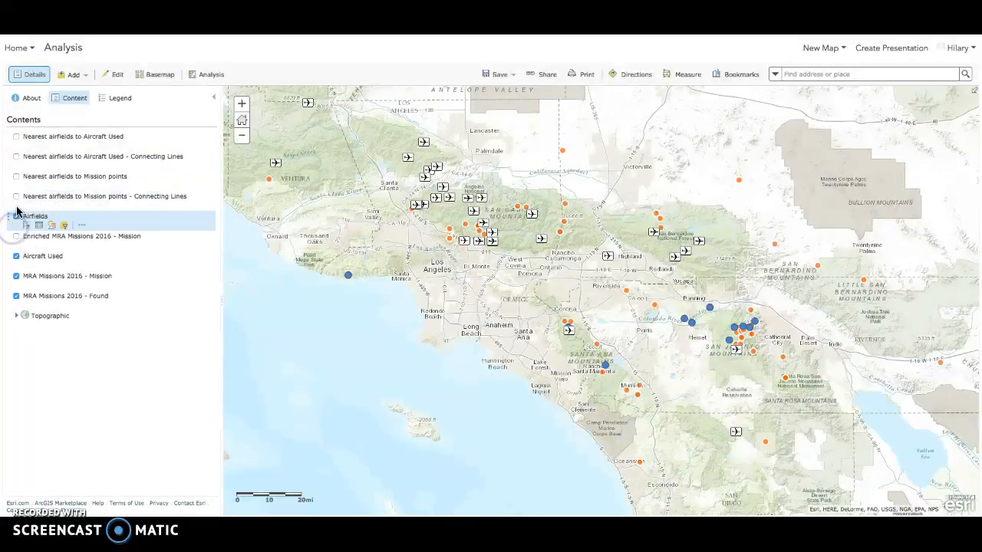
Step: Show the Nearest airfields to Mission points layer together with its connecting lines on the map
click(16, 176)
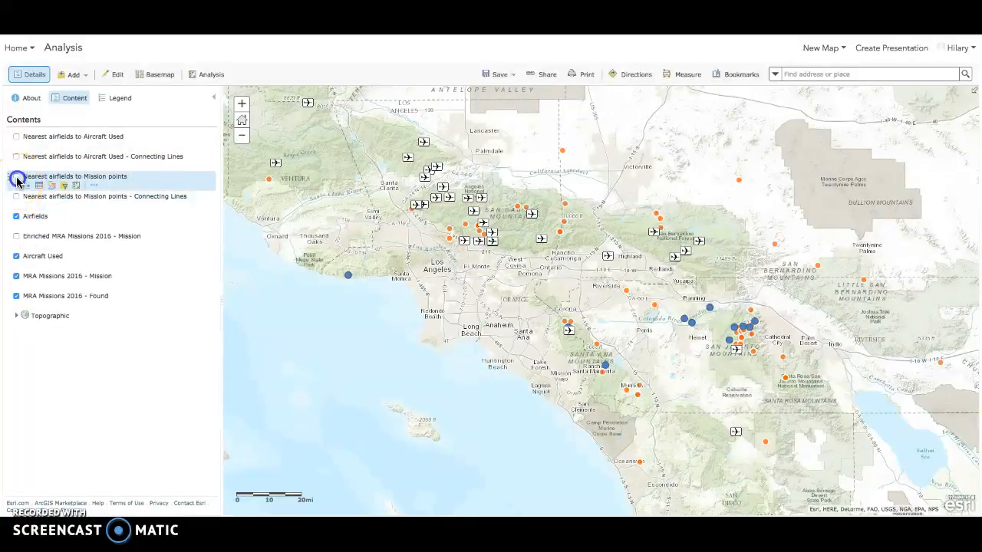
click(16, 197)
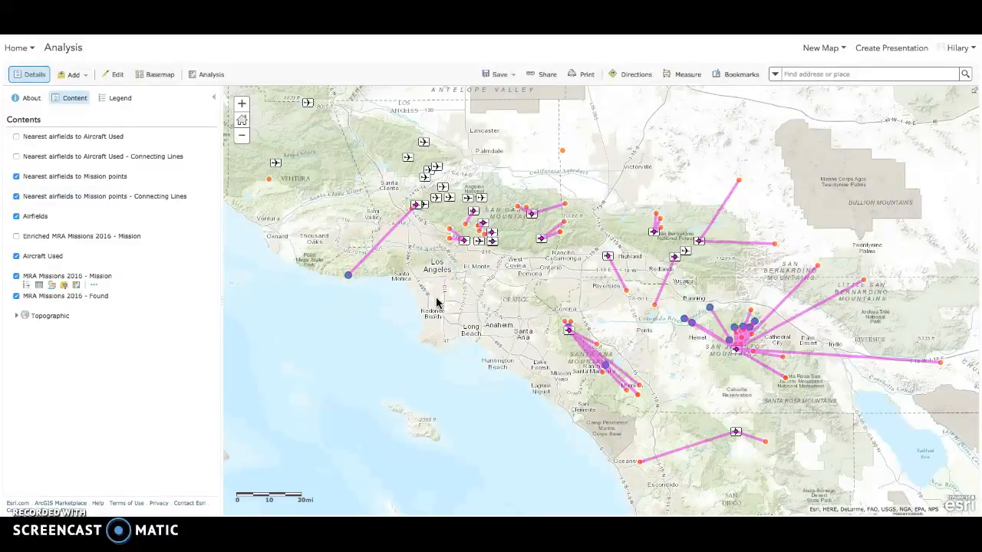
click(558, 308)
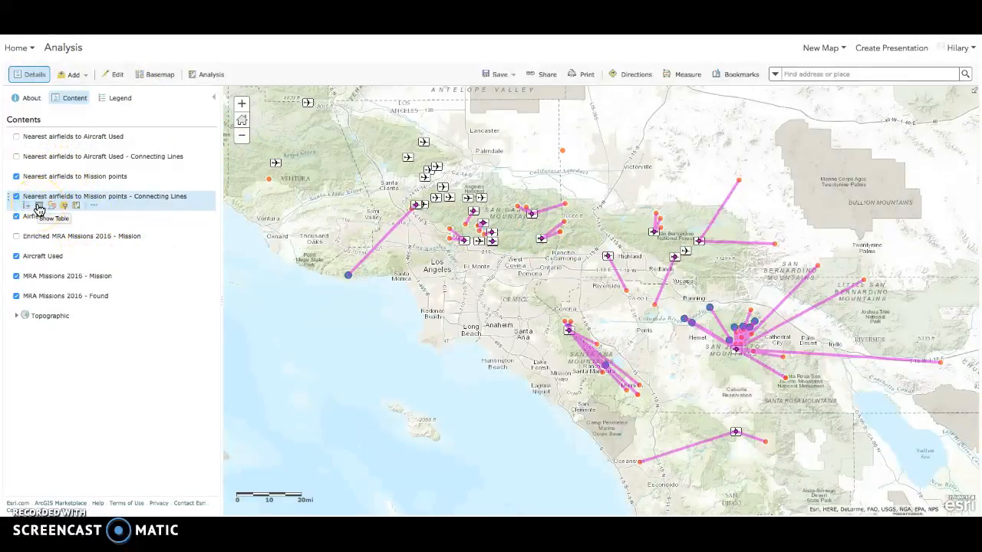
Step: Open the attribute table of the Mission points connecting lines and examine the near rank and straight line distance values
click(39, 207)
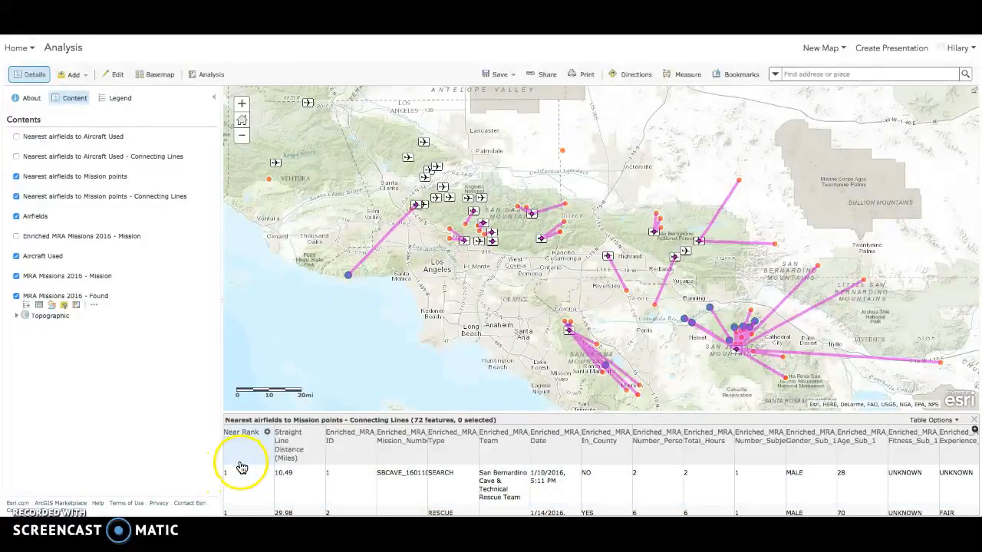
scroll(242, 478, down, 3)
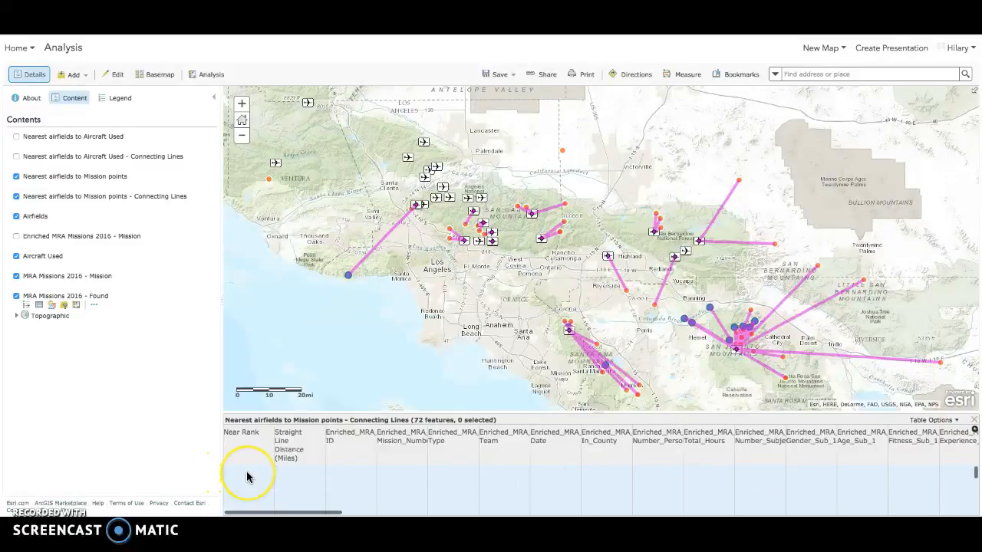
scroll(246, 477, up, 3)
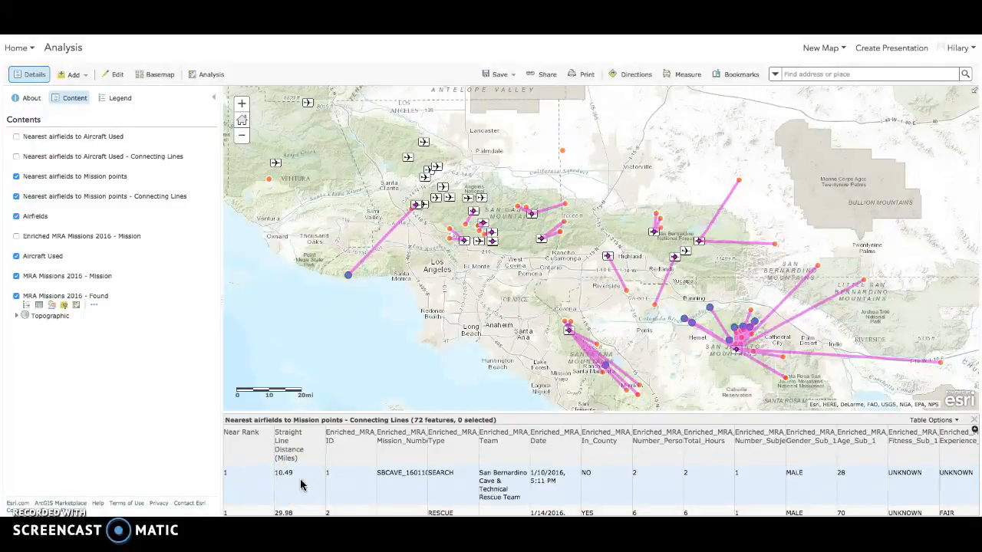
click(232, 481)
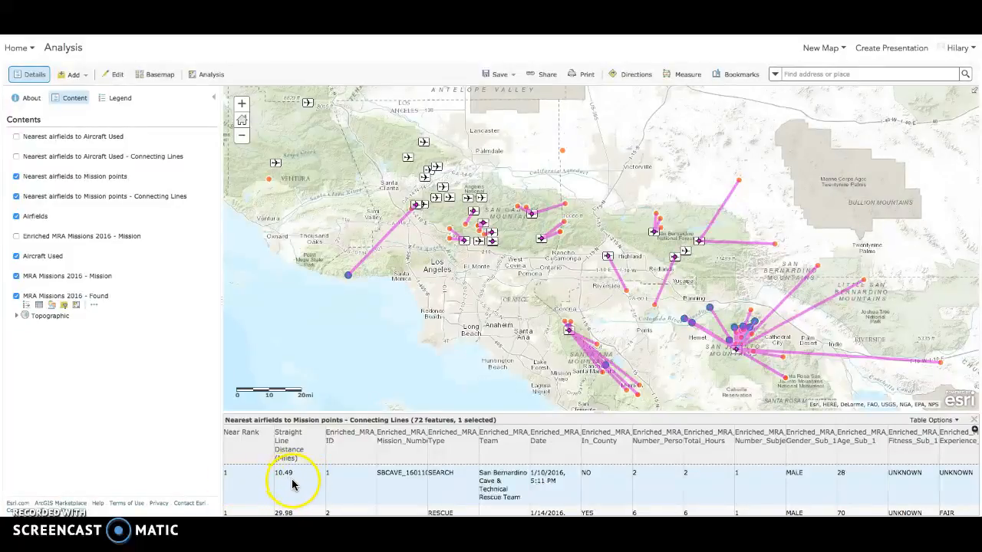
scroll(298, 489, down, 10)
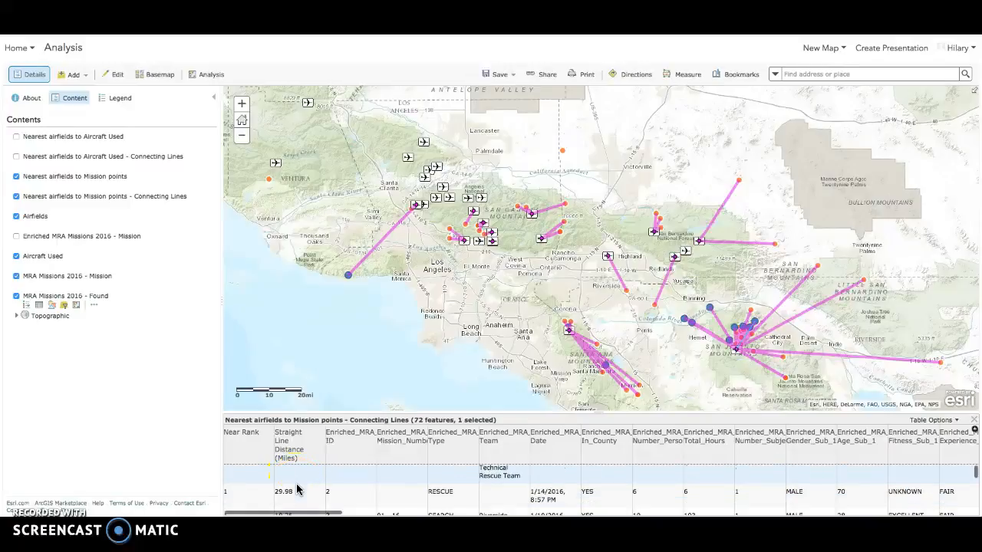
scroll(299, 490, down, 5)
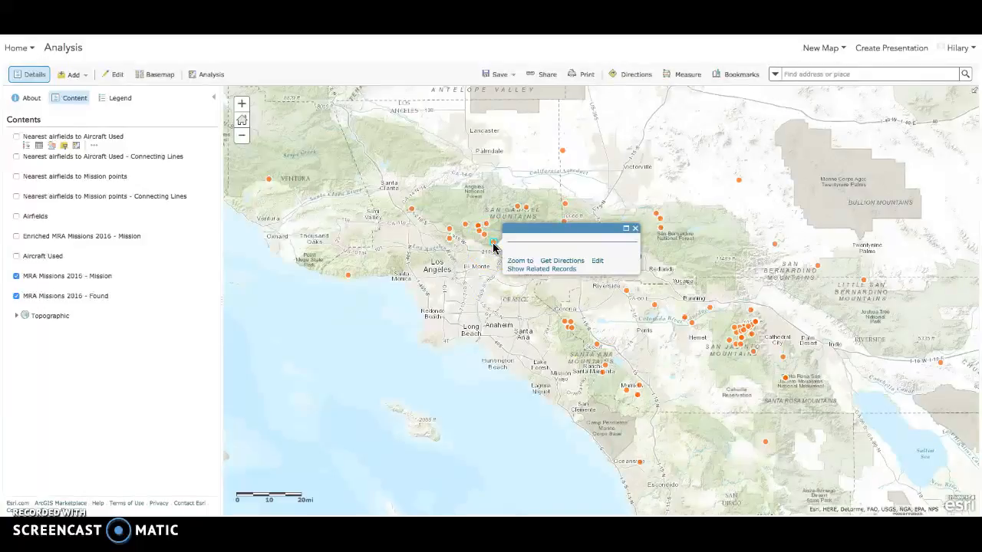
Step: Review the attributes of the selected search mission northeast of Los Angeles and close its pop-up
scroll(549, 284, down, 5)
scroll(550, 284, up, 6)
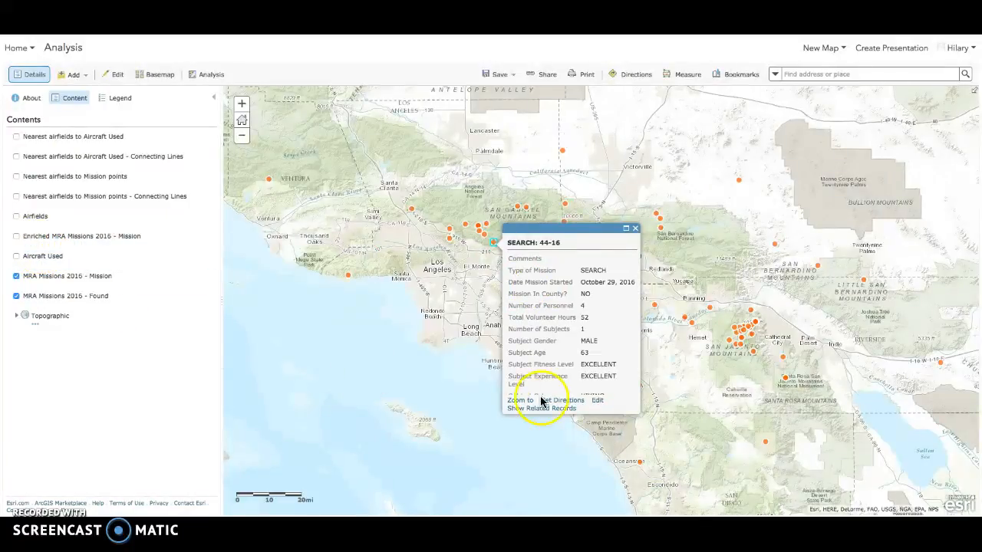
click(635, 230)
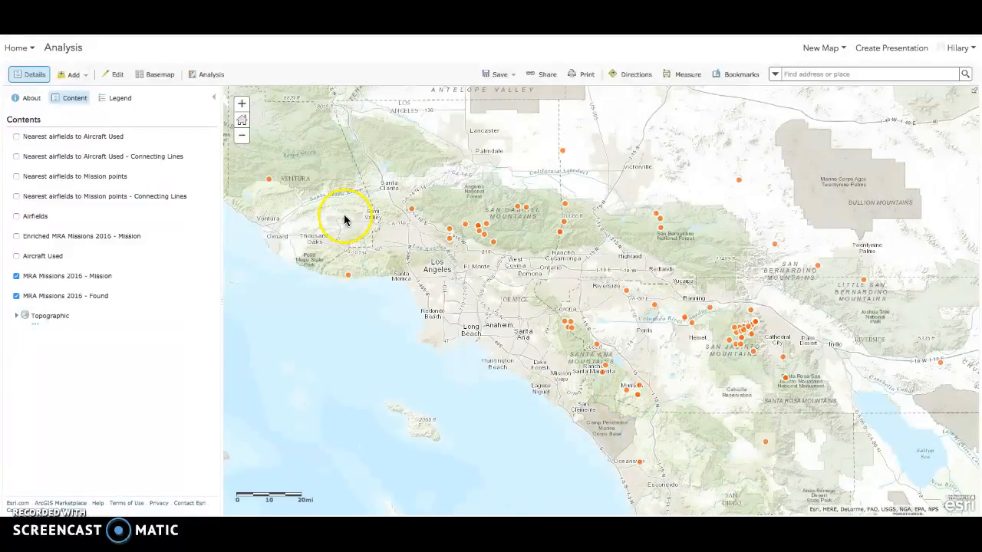
Step: Open the Enrich Layer data enrichment tool and choose MRA_Missions_2016 - Mission as the layer to enrich
click(212, 79)
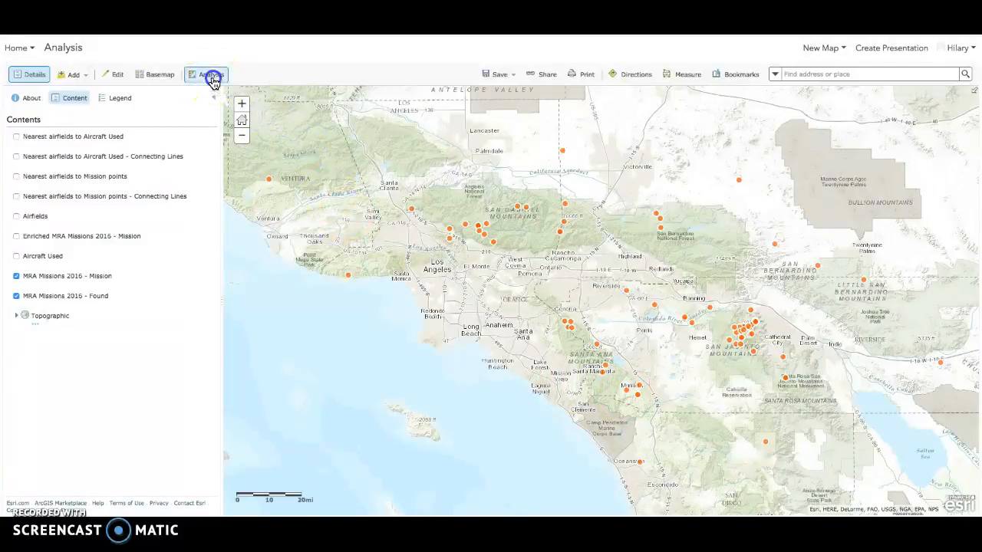
click(30, 141)
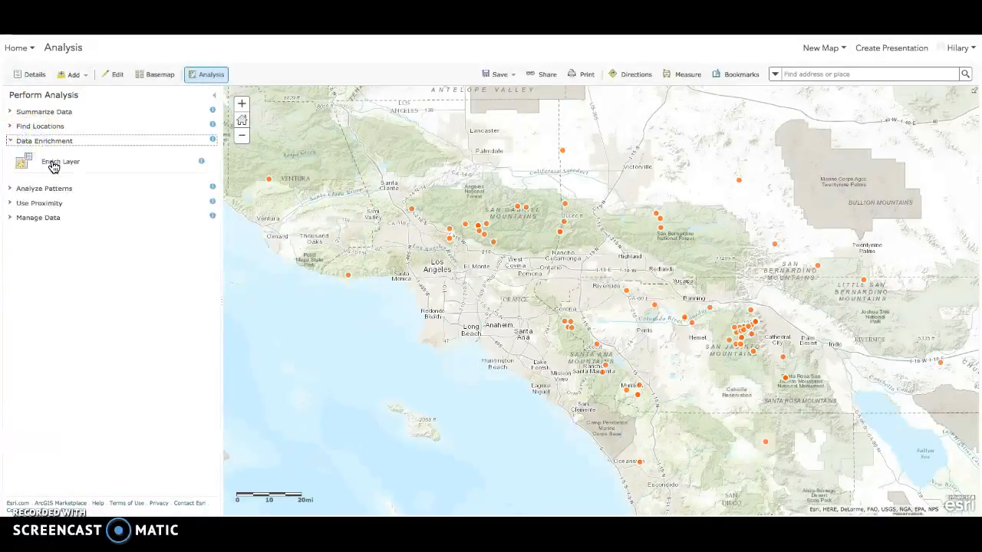
click(58, 162)
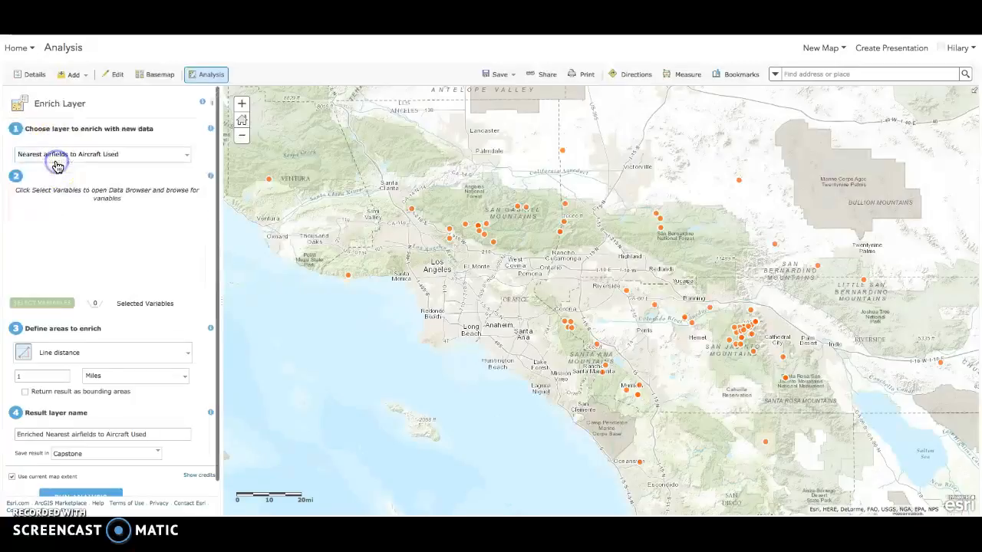
click(186, 157)
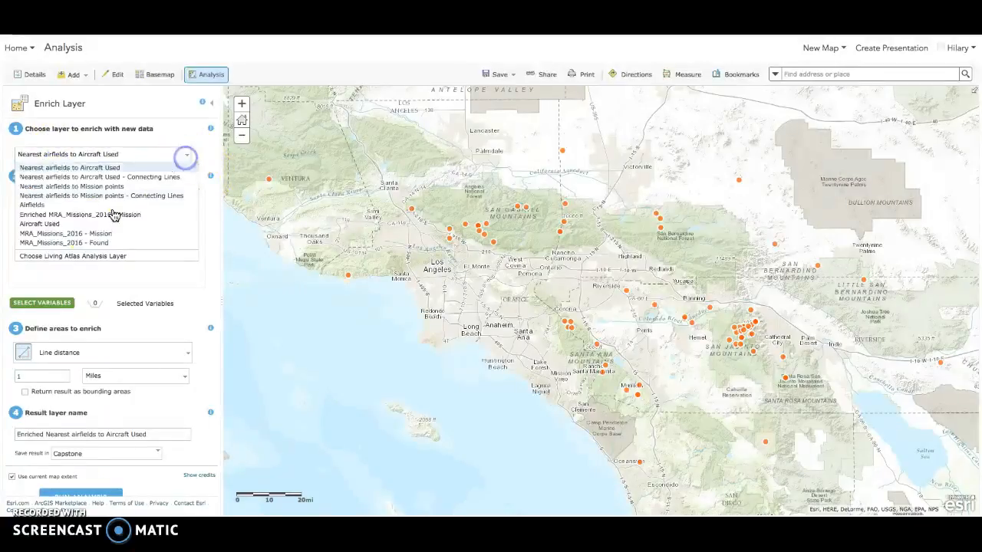
click(88, 234)
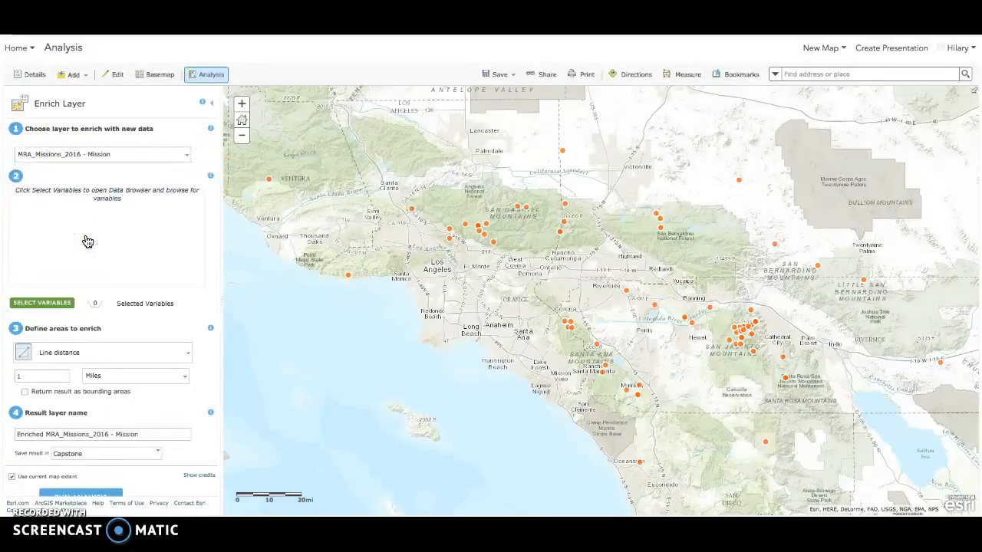
Step: Browse the United States data variables to the Land Cover category of the landscape variables and expand the Landscape Analyst Variables
click(56, 304)
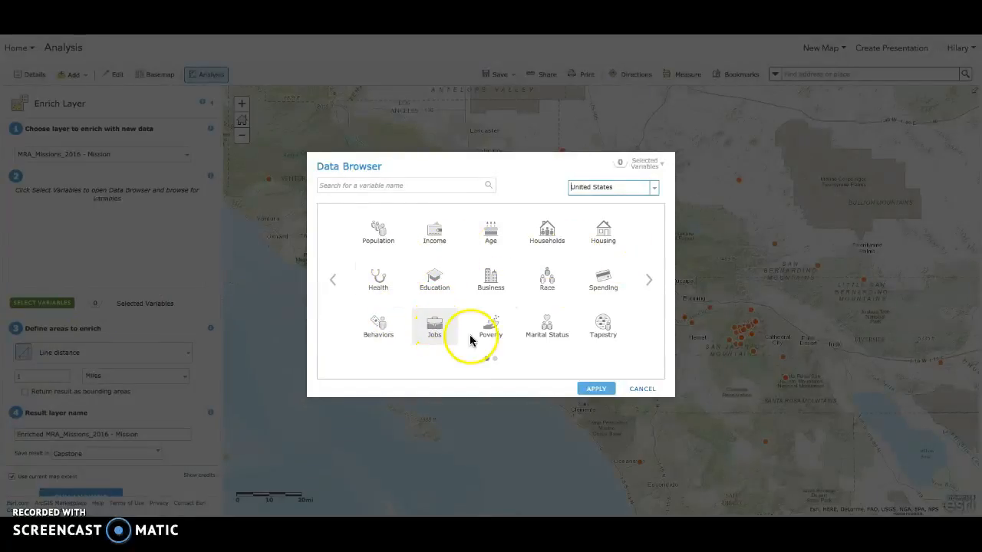
click(648, 279)
click(601, 242)
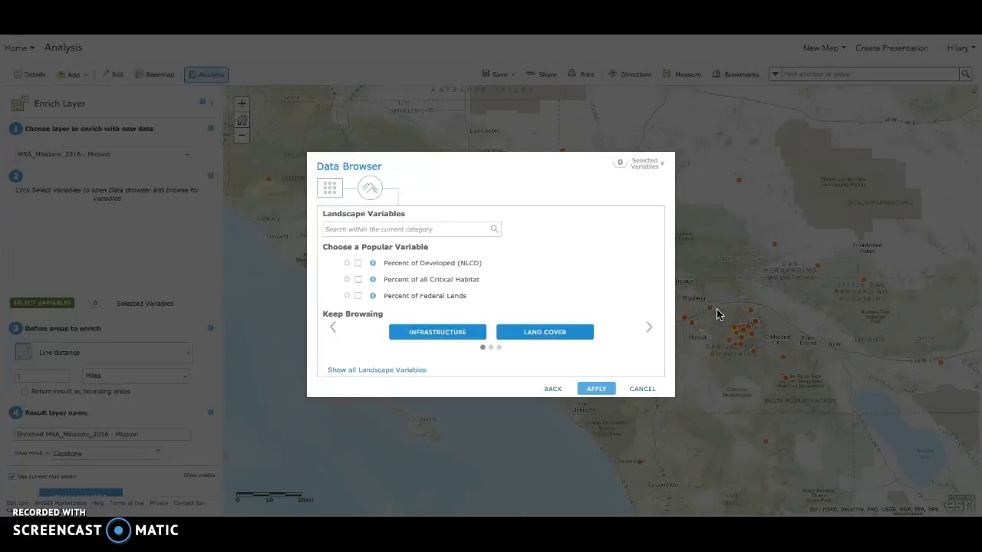
click(538, 333)
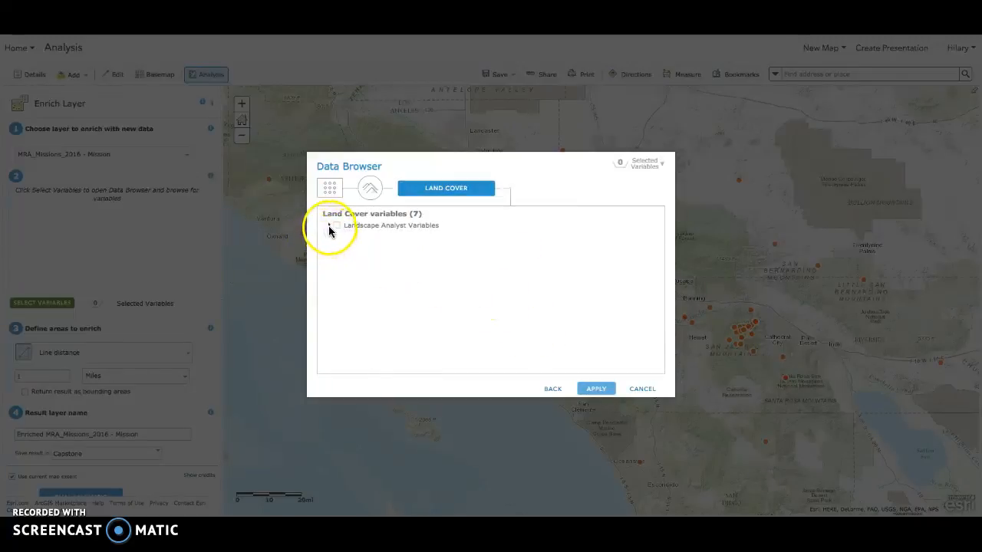
click(329, 226)
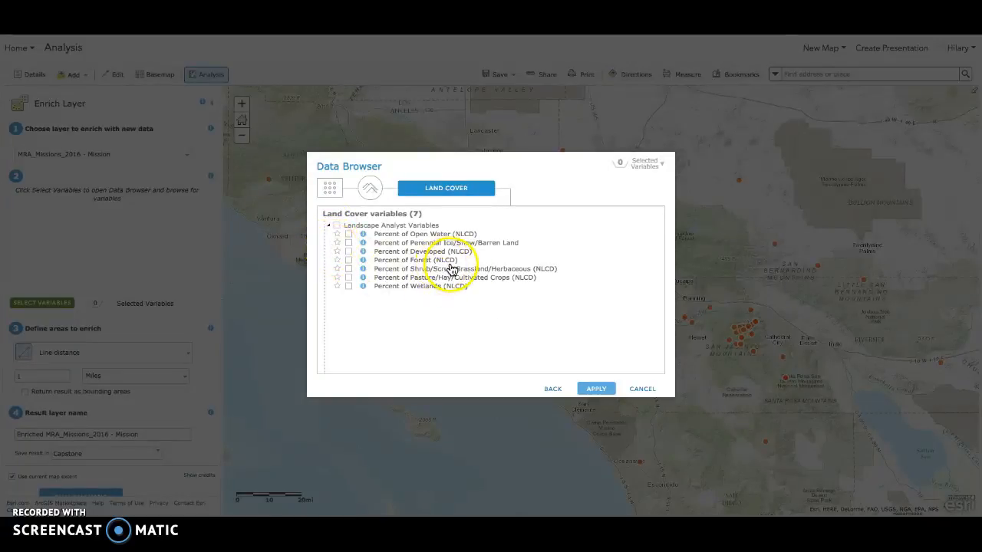
Step: Select the Perennial Ice/Snow/Barren Land, Developed and Forest percentage variables and apply them to the enrichment
click(348, 243)
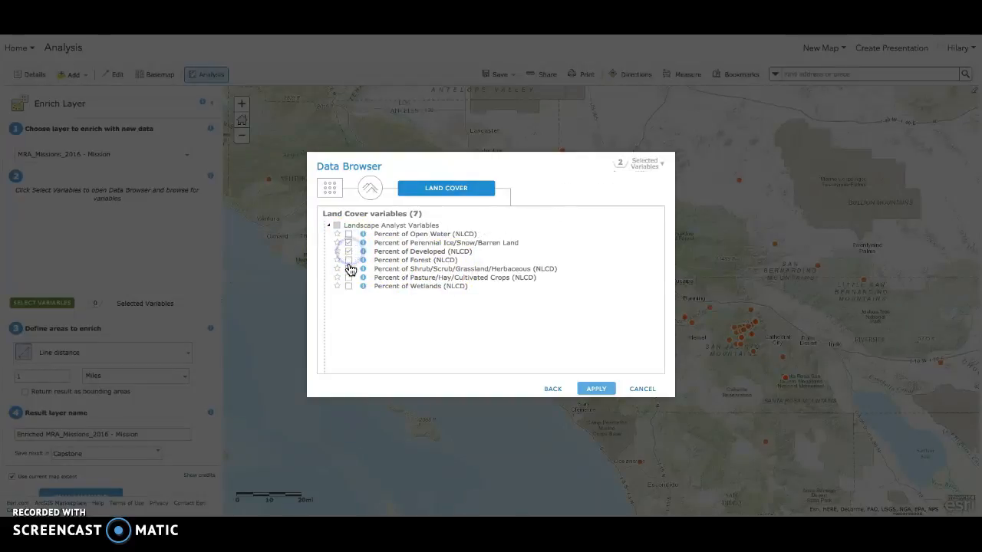
click(349, 261)
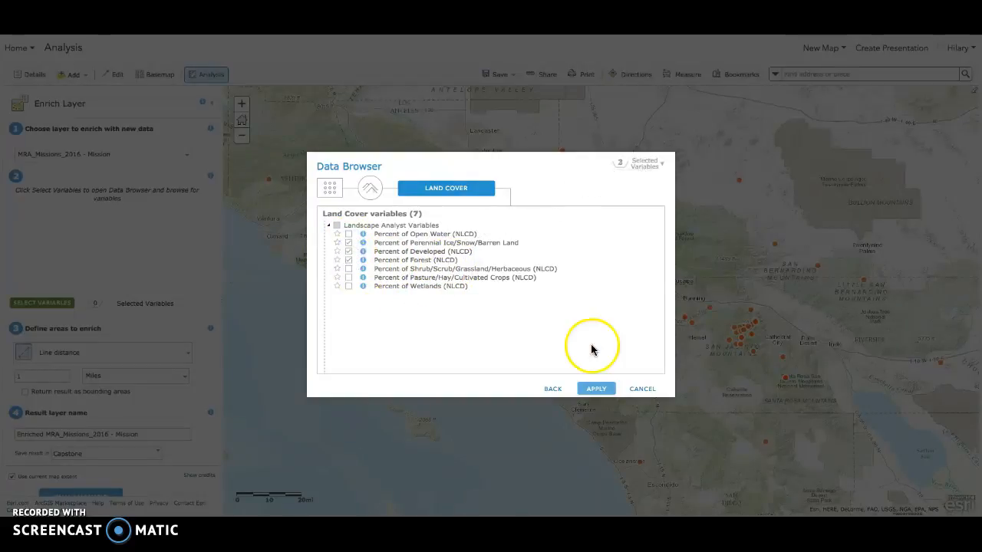
click(601, 389)
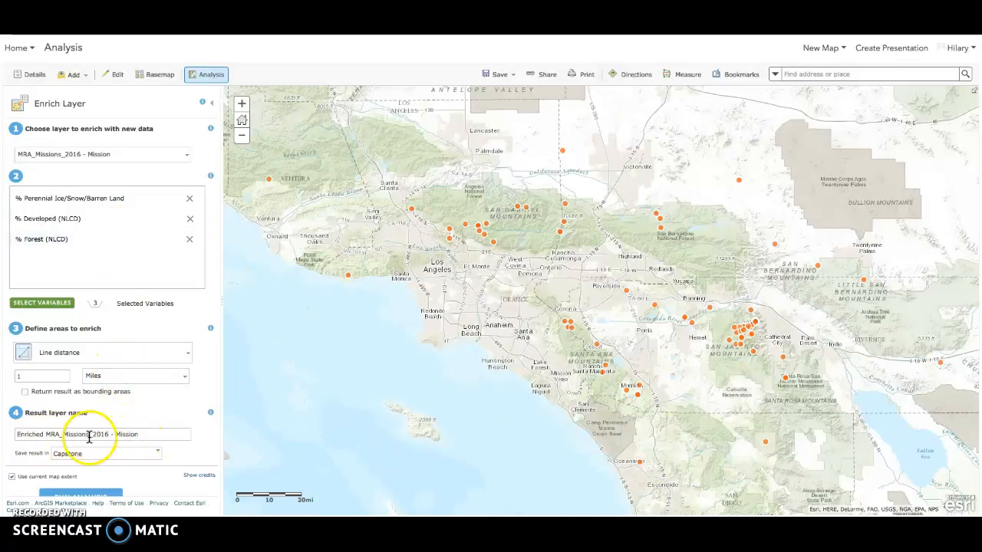
scroll(94, 453, down, 1)
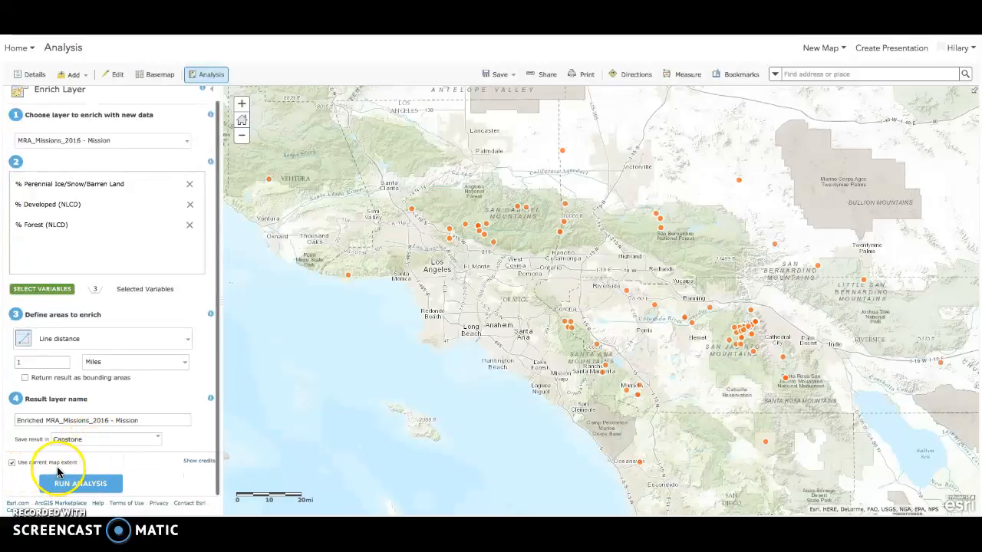
Step: Show the Enriched MRA Missions 2016 - Mission layer on the map and review its Predominant Category drawing style, keeping it
click(32, 74)
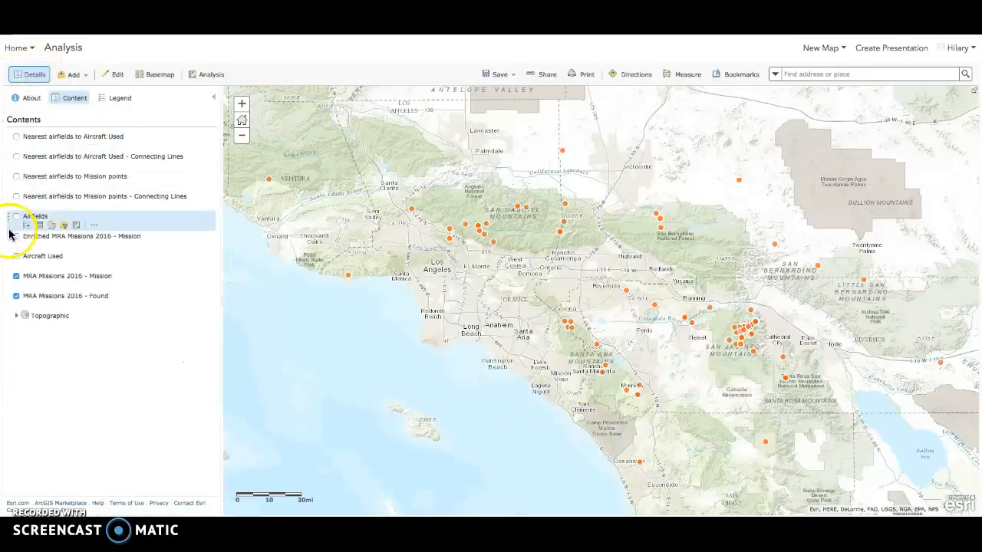
click(16, 237)
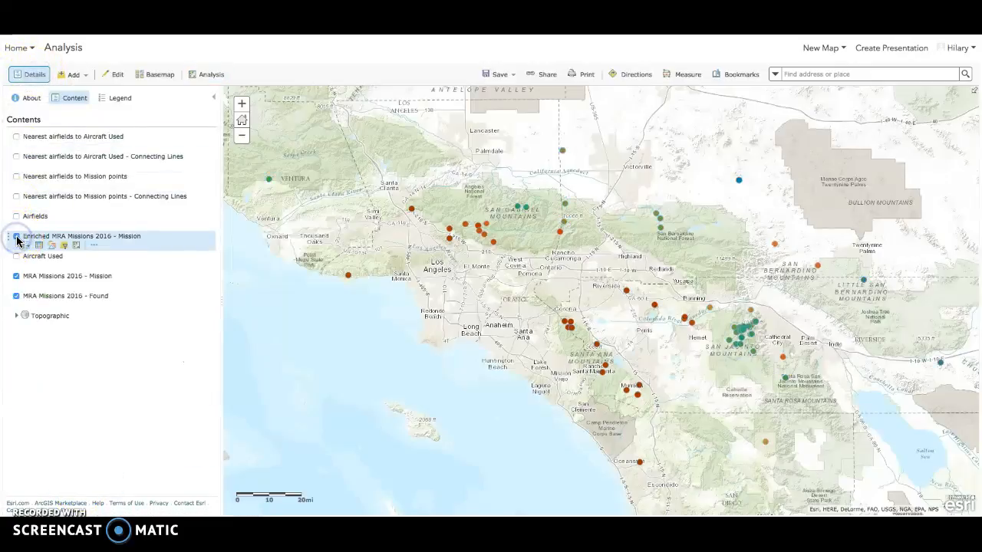
click(51, 246)
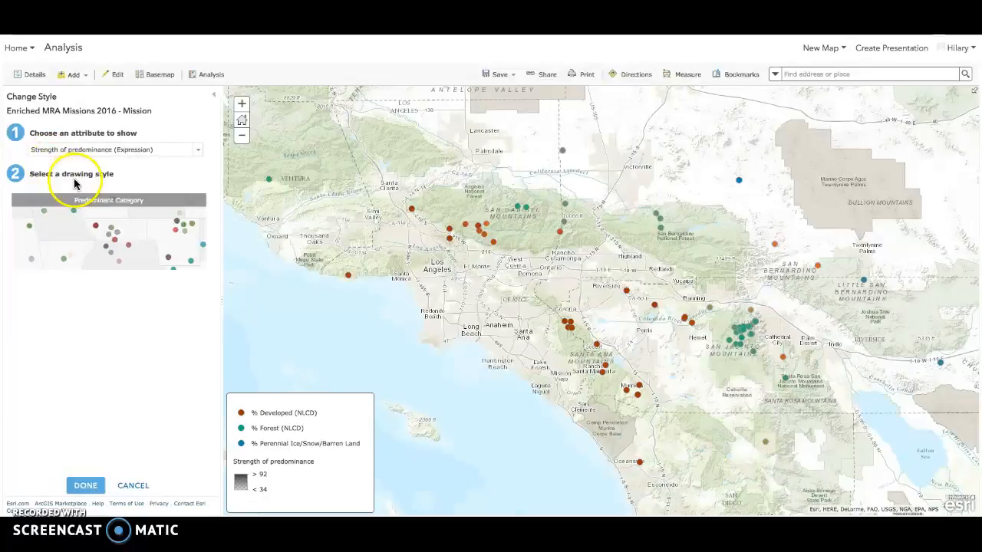
mouse_move(100, 207)
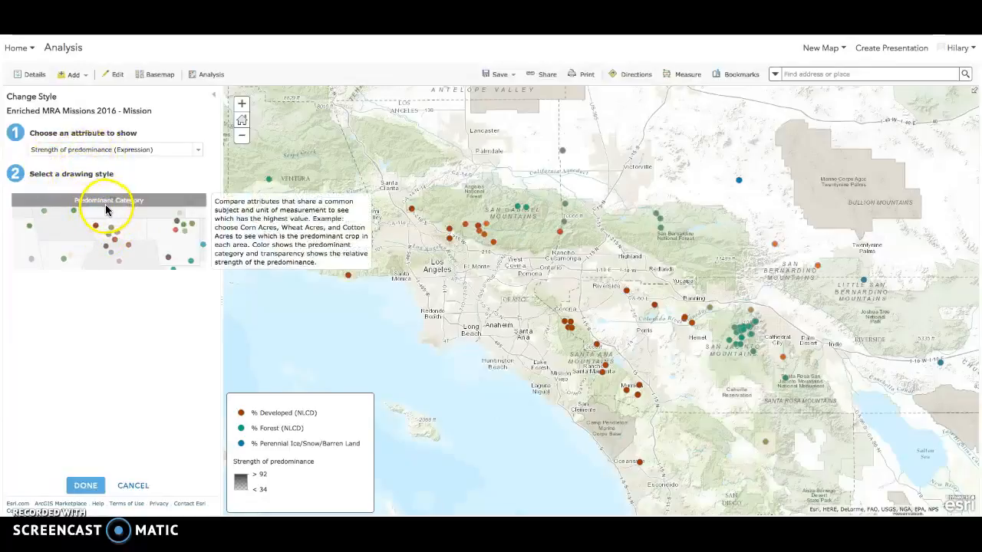
click(92, 486)
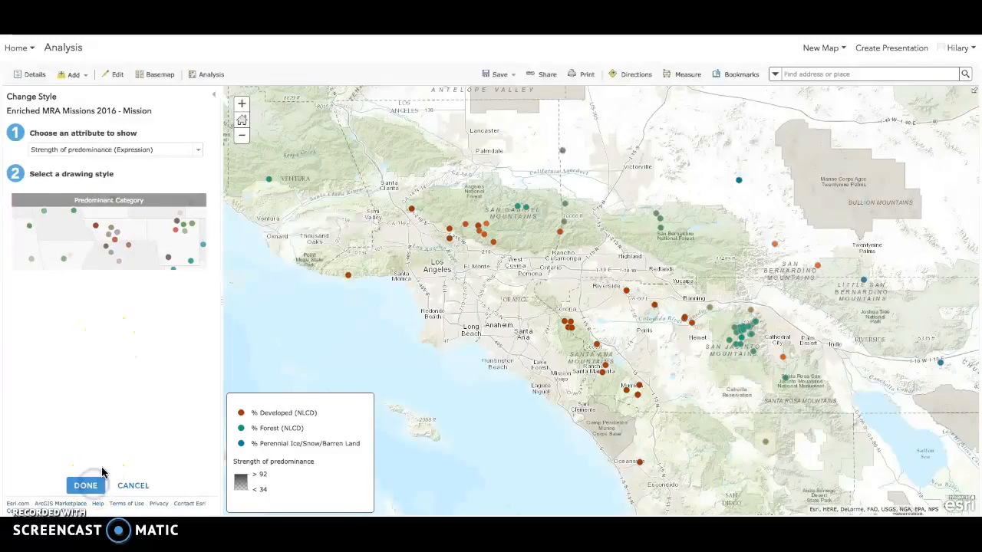
Step: Display the map legend, review the attributes of a rescue mission in the eastern San Gabriel Mountains, and close its pop-up
click(111, 98)
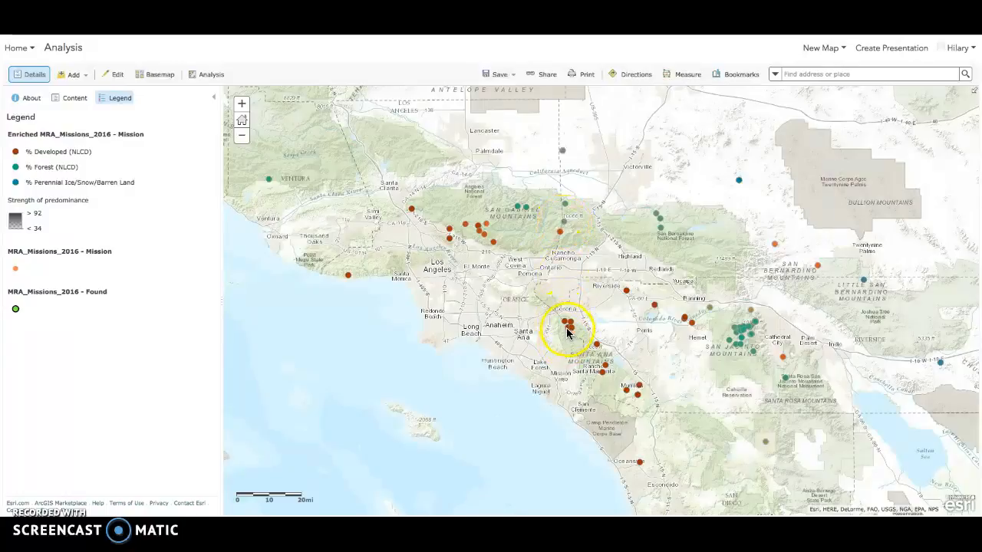
click(563, 223)
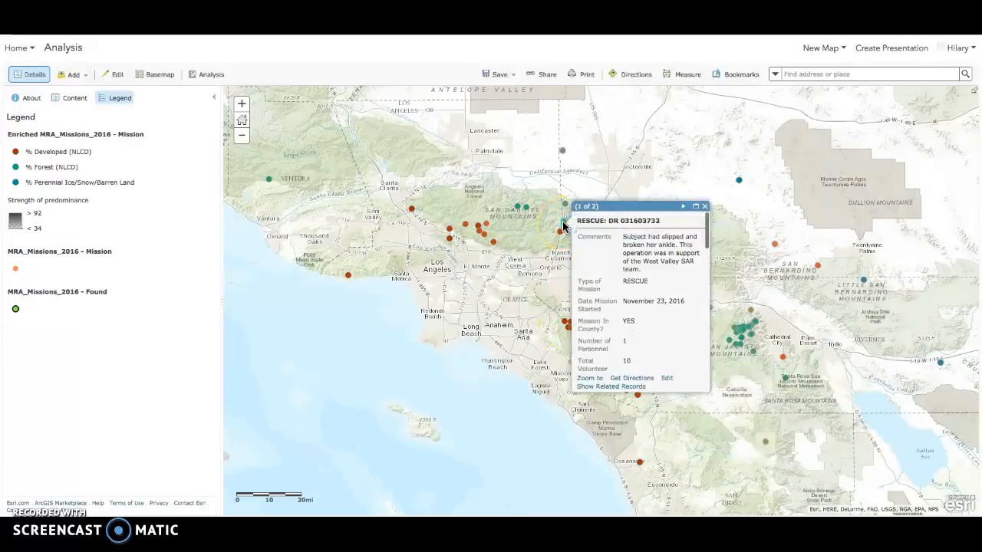
scroll(613, 258, down, 5)
scroll(614, 258, down, 3)
scroll(616, 261, up, 10)
click(704, 207)
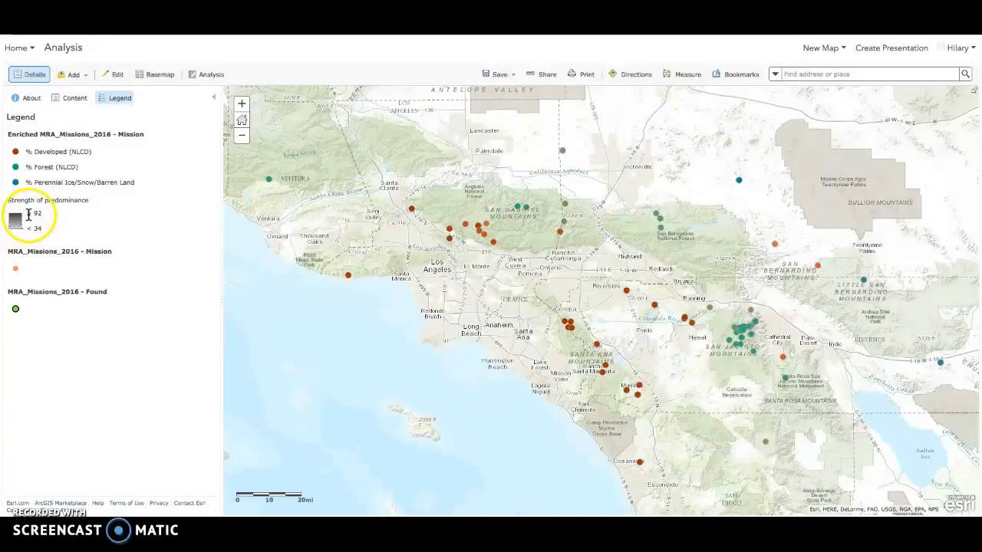
Step: Examine the land cover percentage fields in the attribute table of the Enriched MRA Missions 2016 - Mission layer, and close the table
click(66, 104)
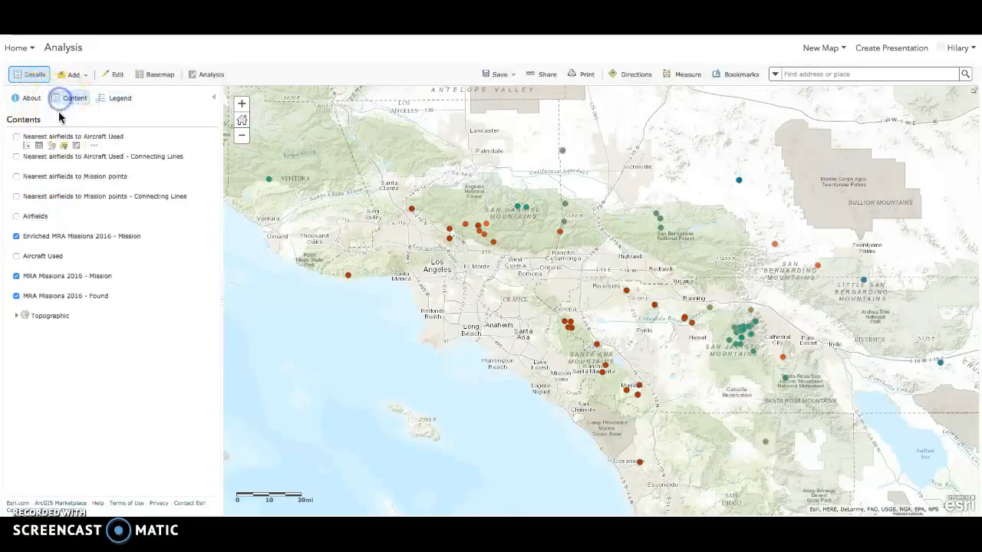
click(39, 245)
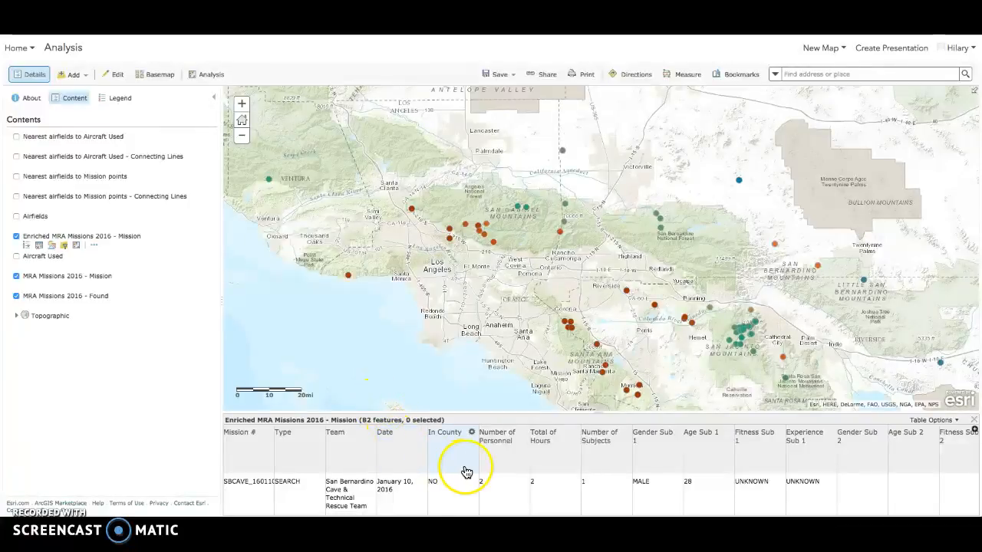
scroll(552, 495, right, 5)
scroll(549, 493, right, 10)
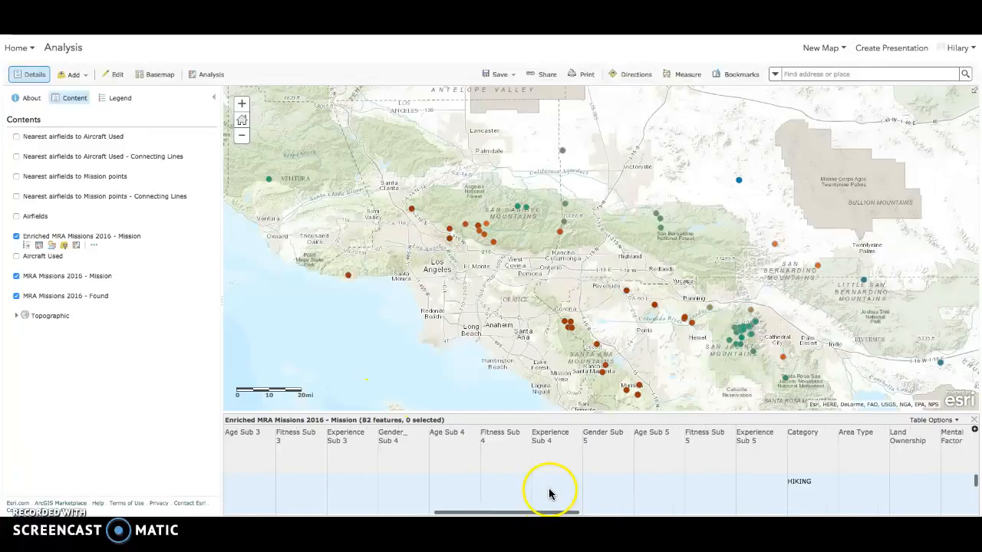
scroll(547, 493, right, 10)
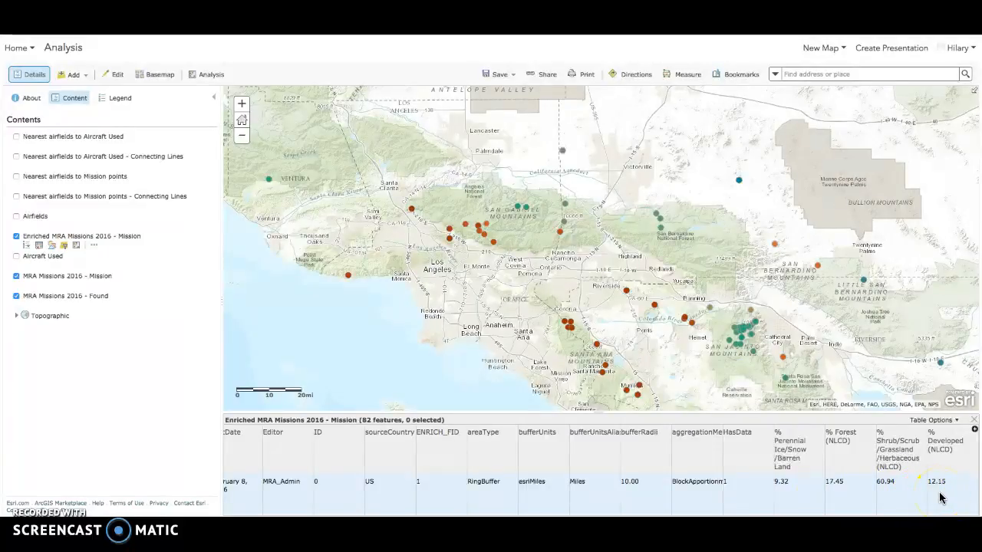
click(973, 422)
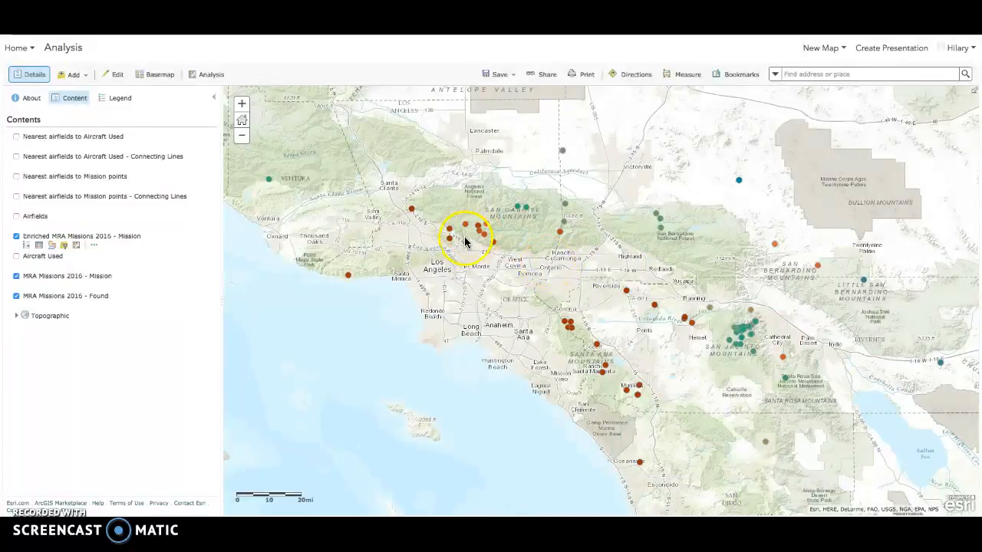
Step: View the Manage Data analysis tools, opening and closing the help description for Dissolve Boundaries
click(513, 243)
click(201, 74)
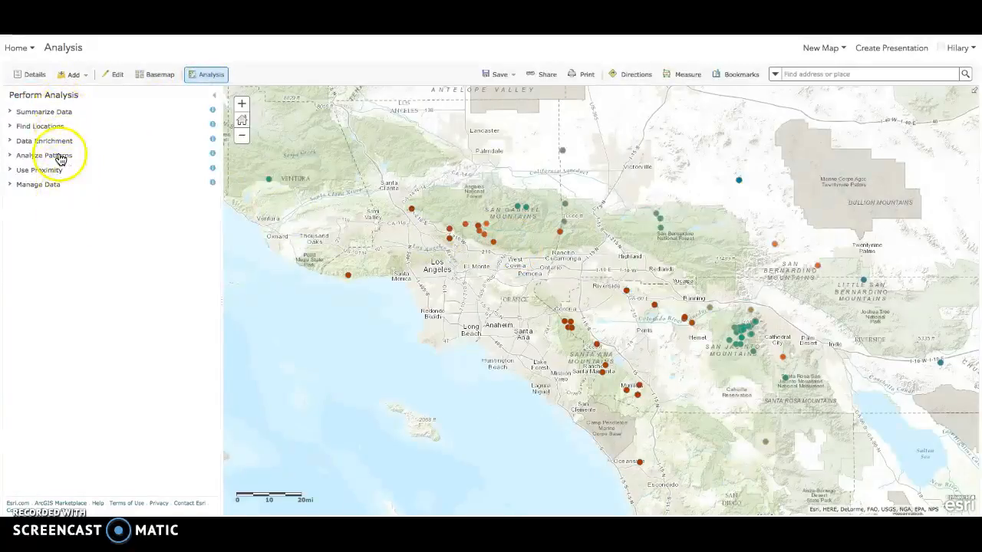
click(58, 185)
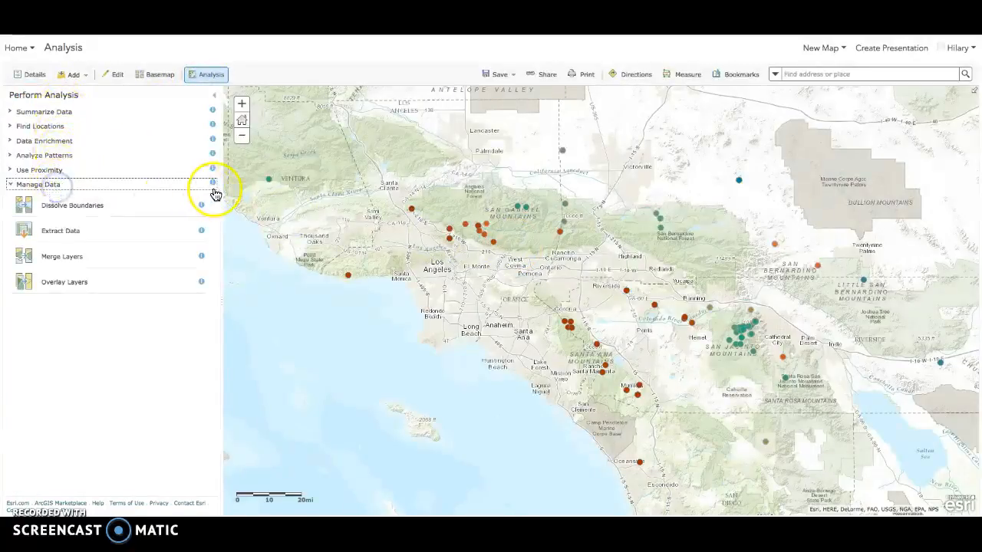
click(200, 207)
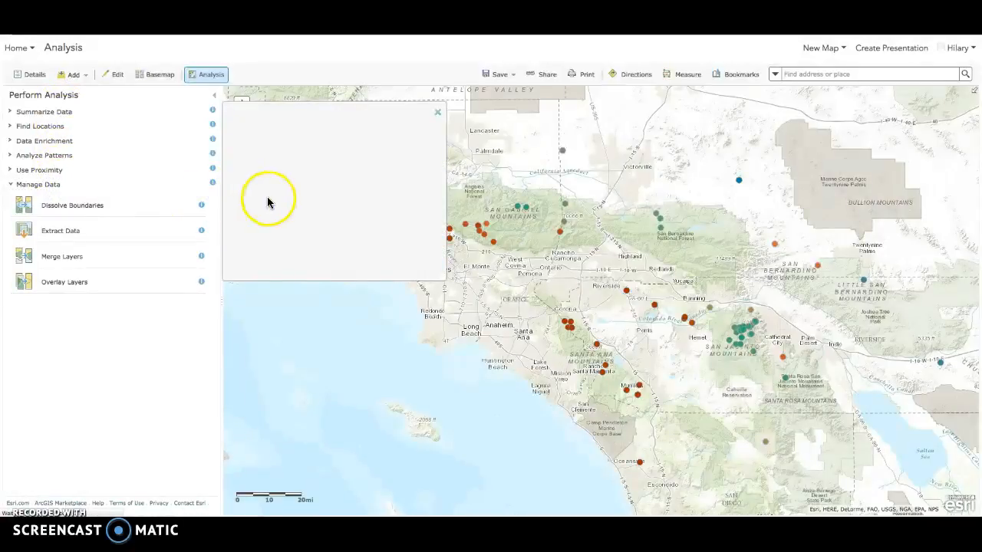
click(437, 112)
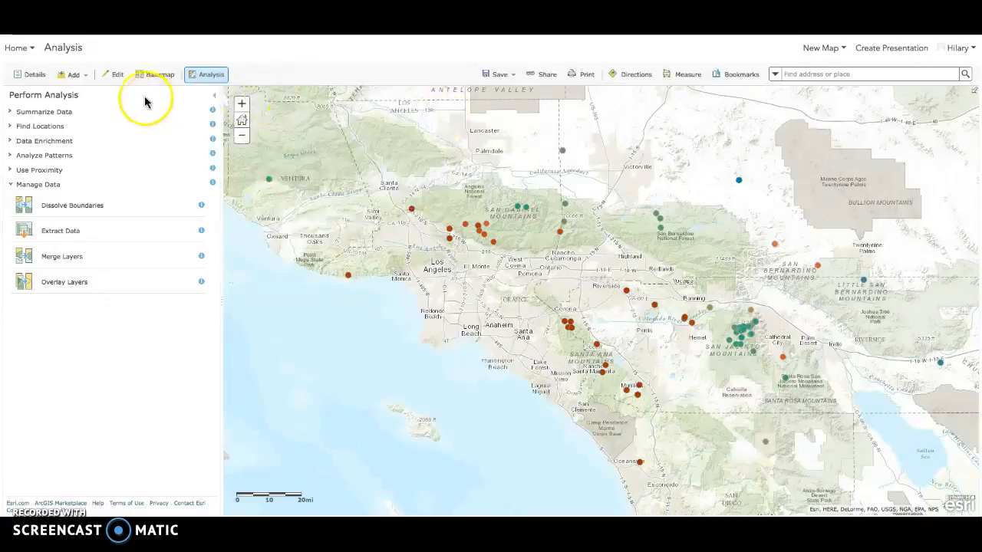